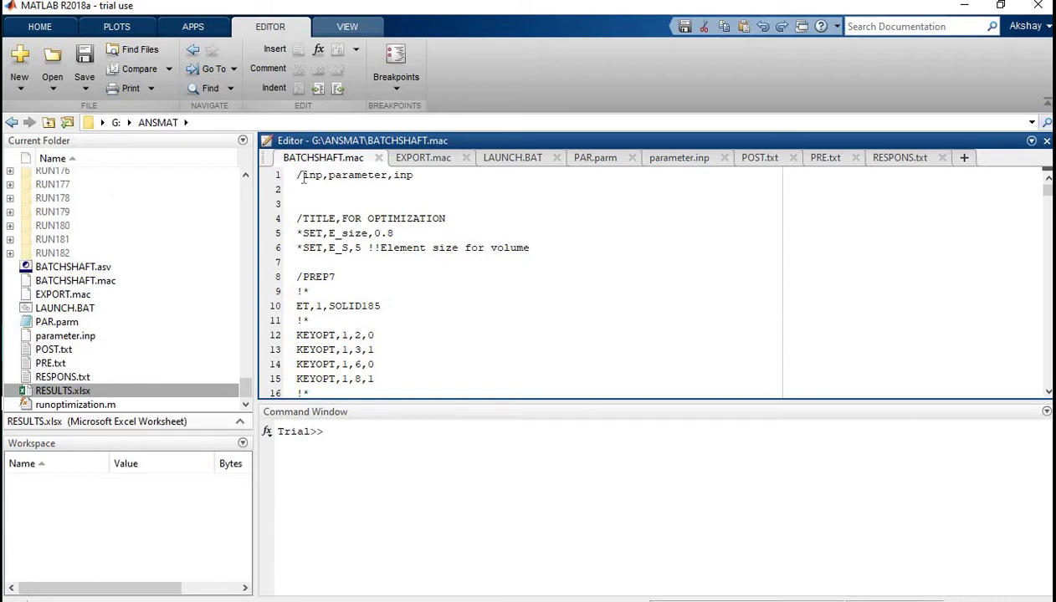
# Highlight the /inp,parameter,inp command and its file reference on BATCHSHAFT.mac line 1
pyautogui.moveTo(300, 175); pyautogui.dragTo(413, 175)
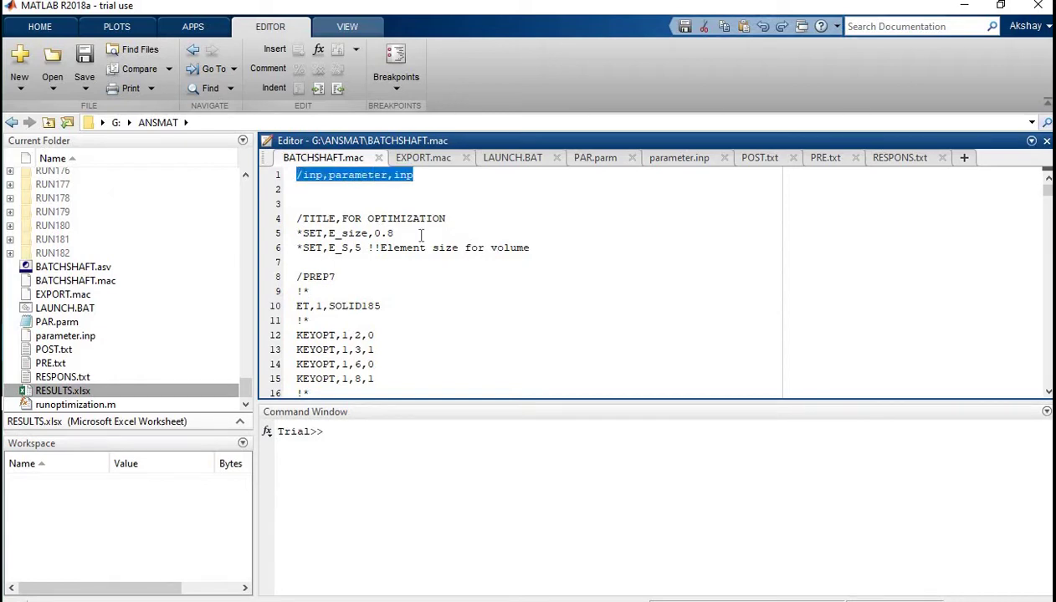
pyautogui.click(326, 177)
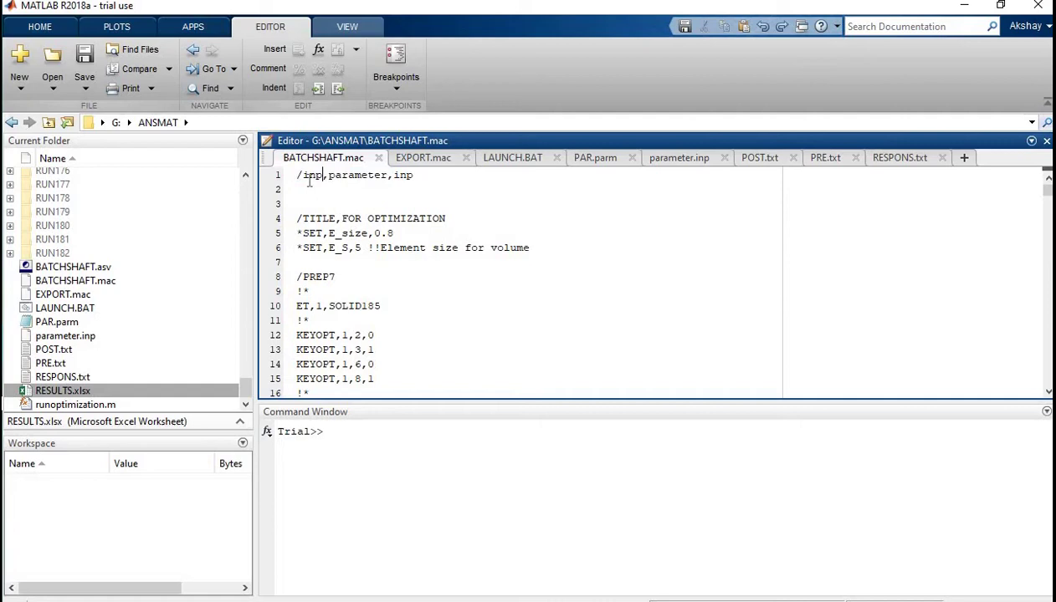
pyautogui.moveTo(328, 176); pyautogui.dragTo(413, 178)
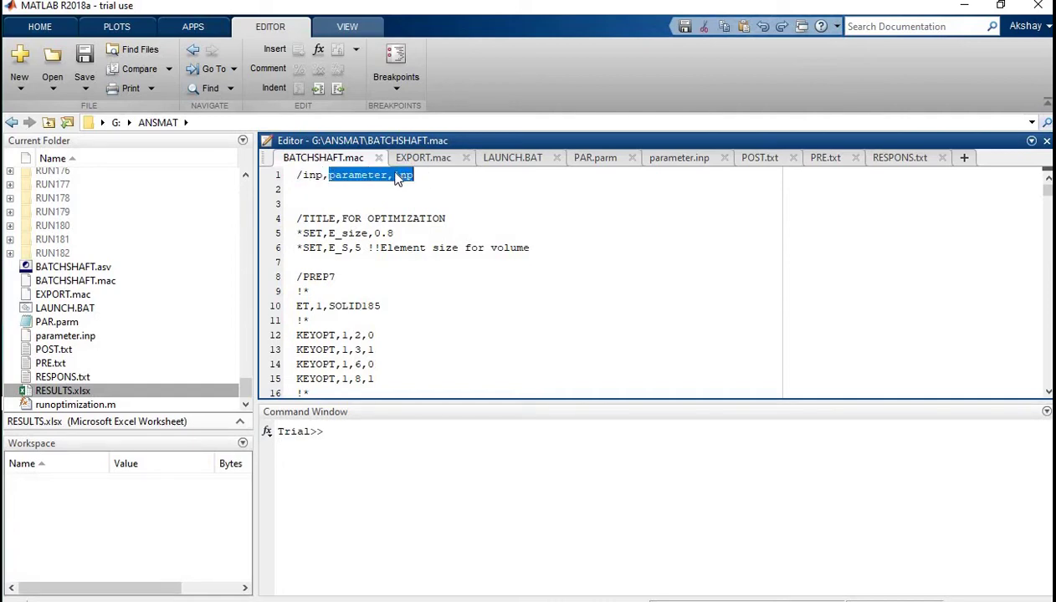
pyautogui.click(412, 184)
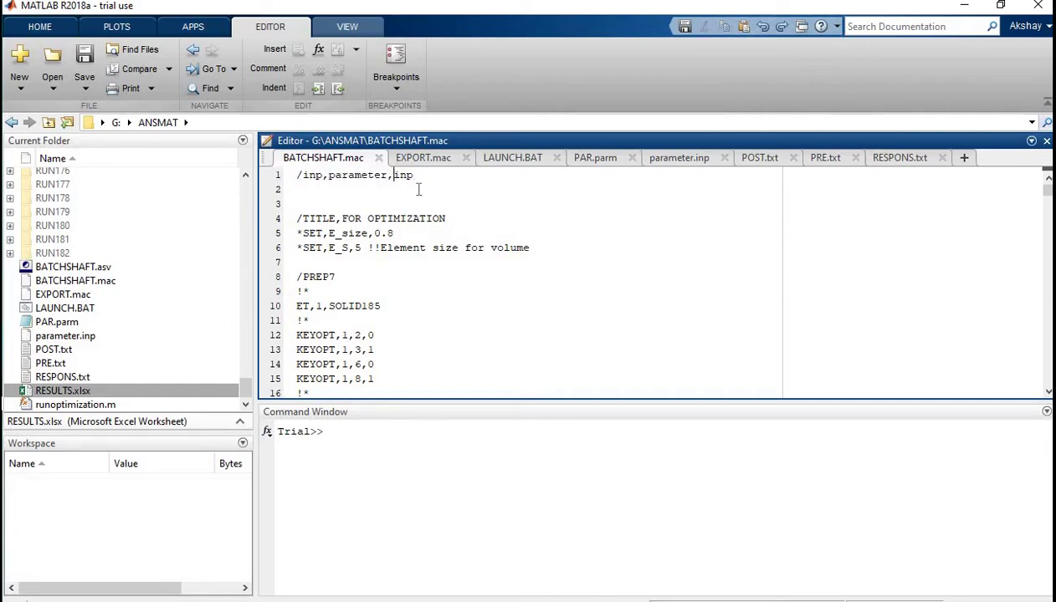
# Open parameter.inp and highlight its X11 and X22 value lines
pyautogui.click(659, 161)
pyautogui.click(355, 216)
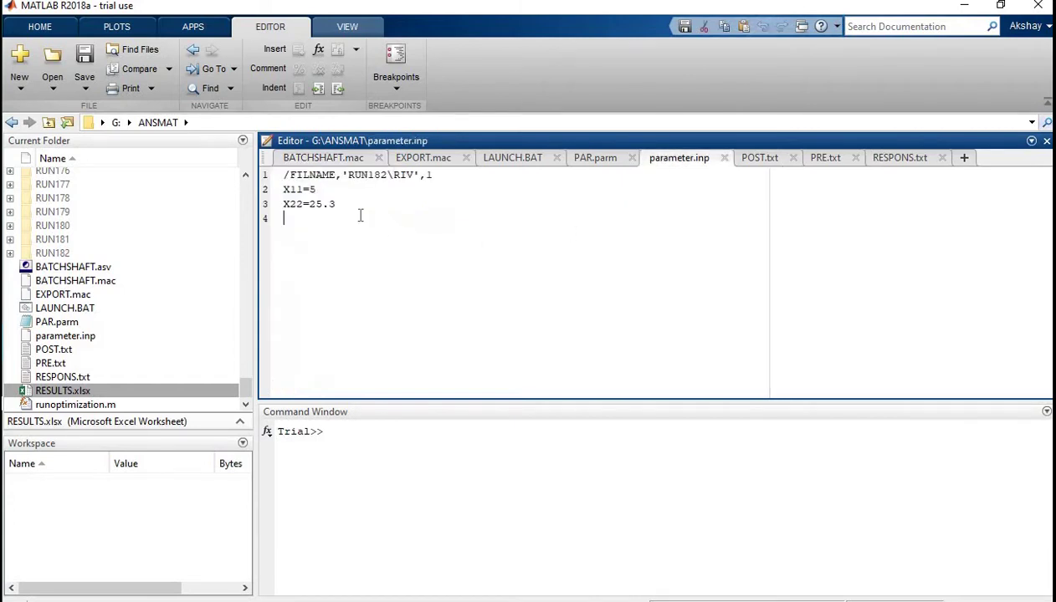
pyautogui.moveTo(353, 205); pyautogui.dragTo(282, 190)
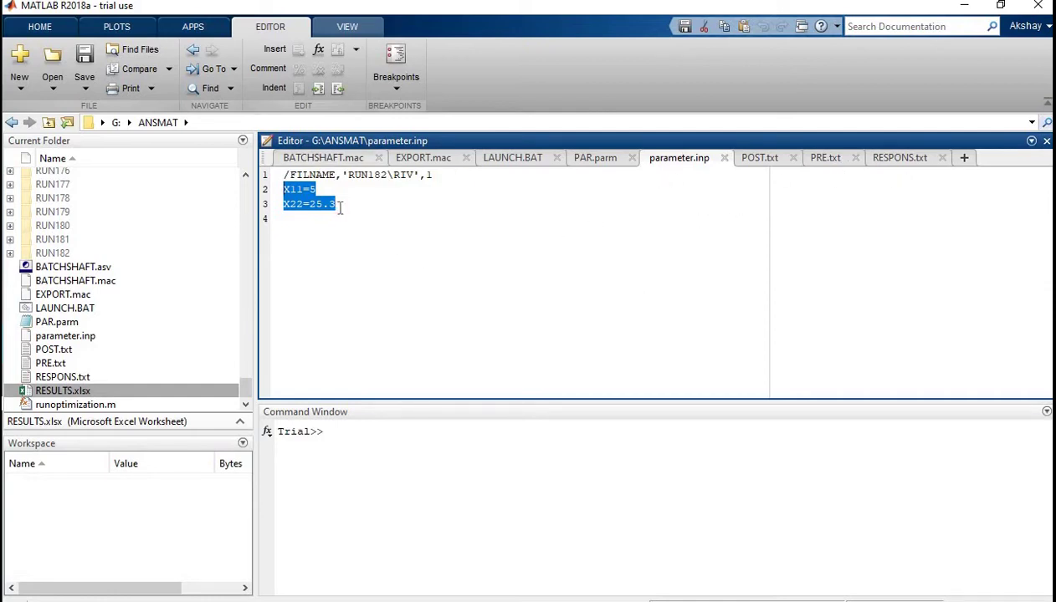
pyautogui.moveTo(337, 205); pyautogui.dragTo(283, 189)
pyautogui.click(326, 158)
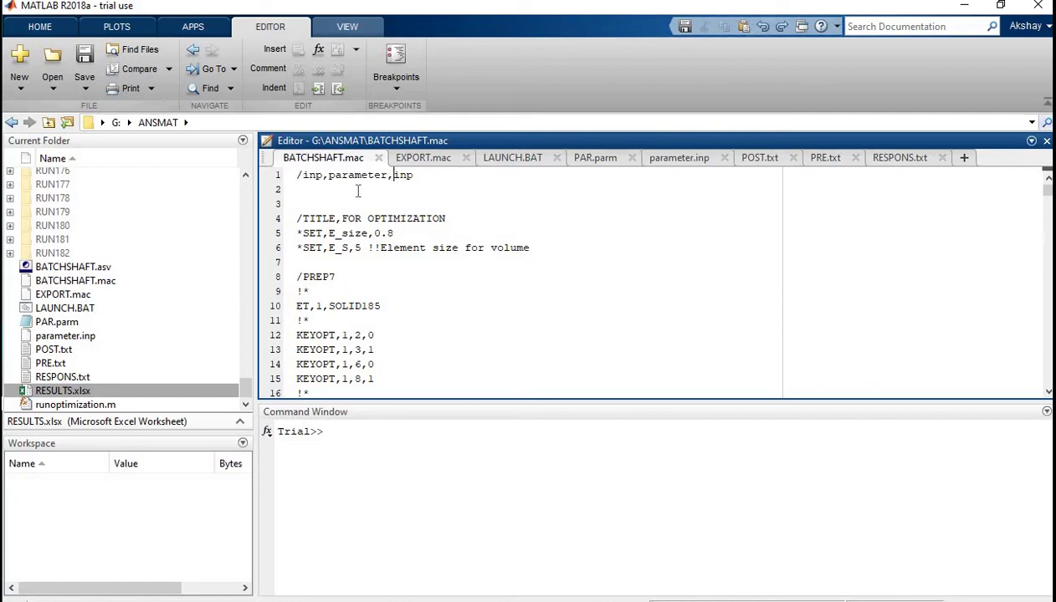
pyautogui.scroll(-2, 361, 192)
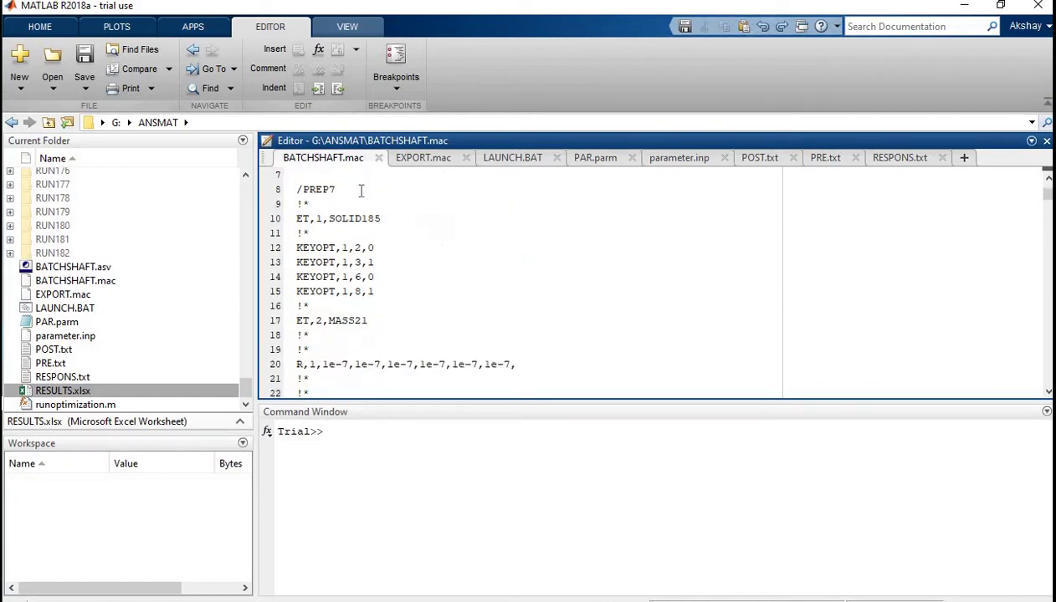
pyautogui.scroll(2, 361, 192)
pyautogui.moveTo(309, 234); pyautogui.dragTo(303, 233)
pyautogui.moveTo(403, 240); pyautogui.dragTo(529, 250)
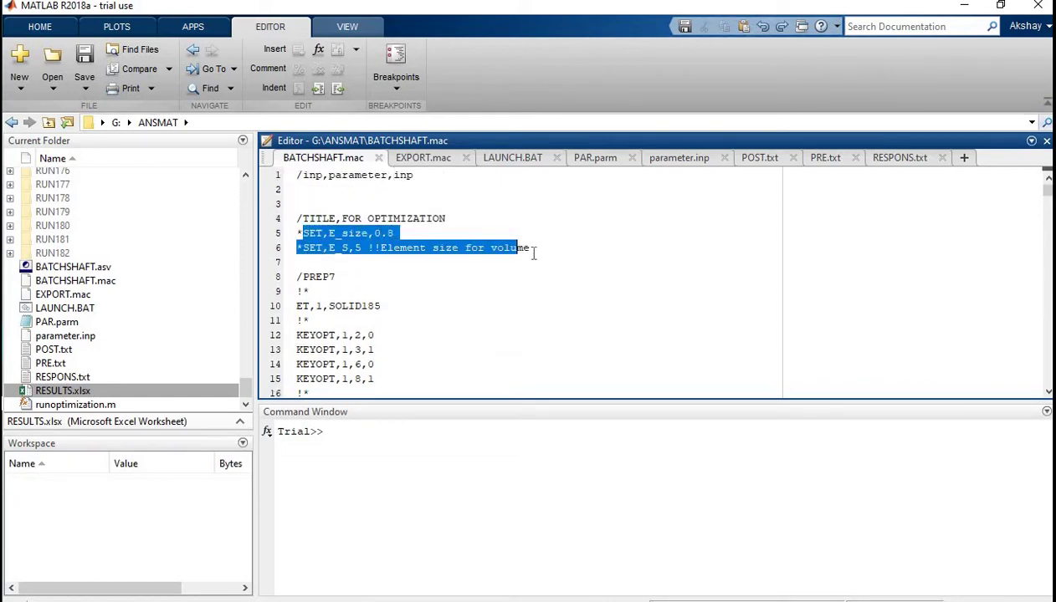
pyautogui.scroll(-1, 354, 251)
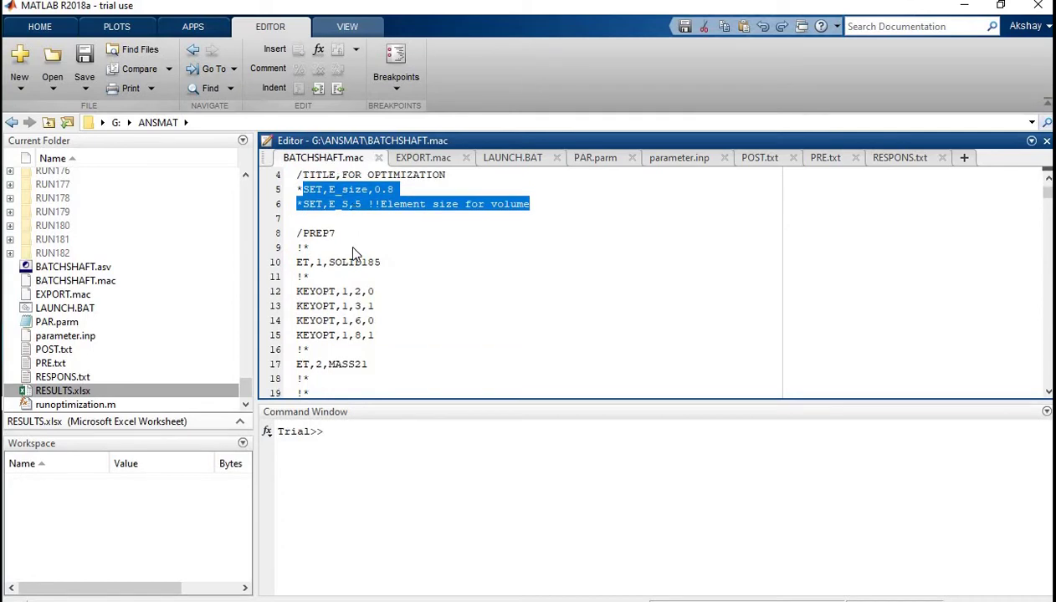
pyautogui.scroll(-1, 360, 251)
pyautogui.scroll(3, 376, 251)
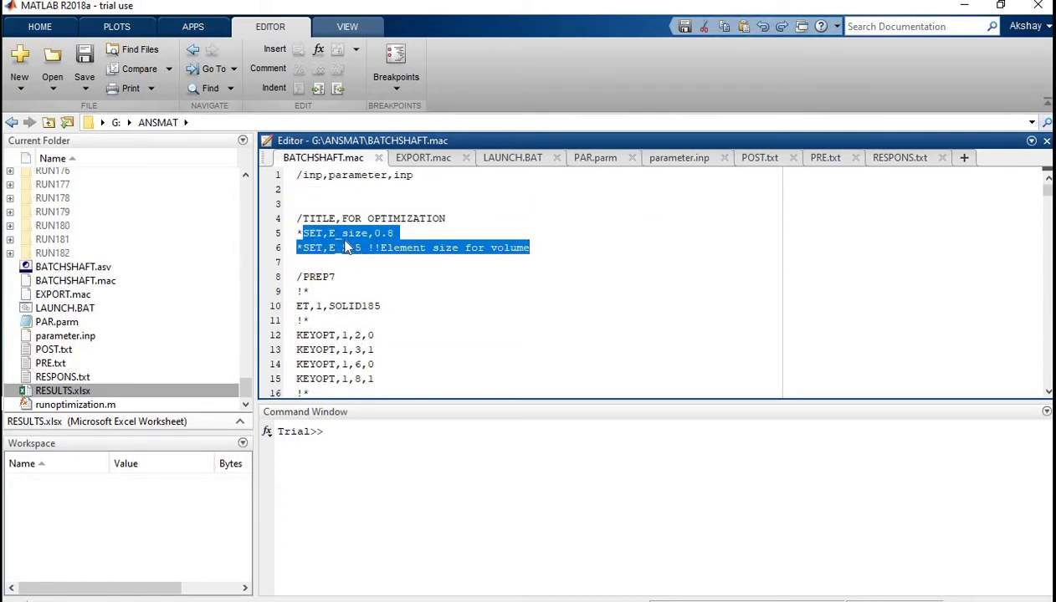
pyautogui.scroll(-4, 349, 244)
pyautogui.scroll(-15, 356, 242)
pyautogui.scroll(-3, 362, 240)
pyautogui.scroll(-4, 368, 237)
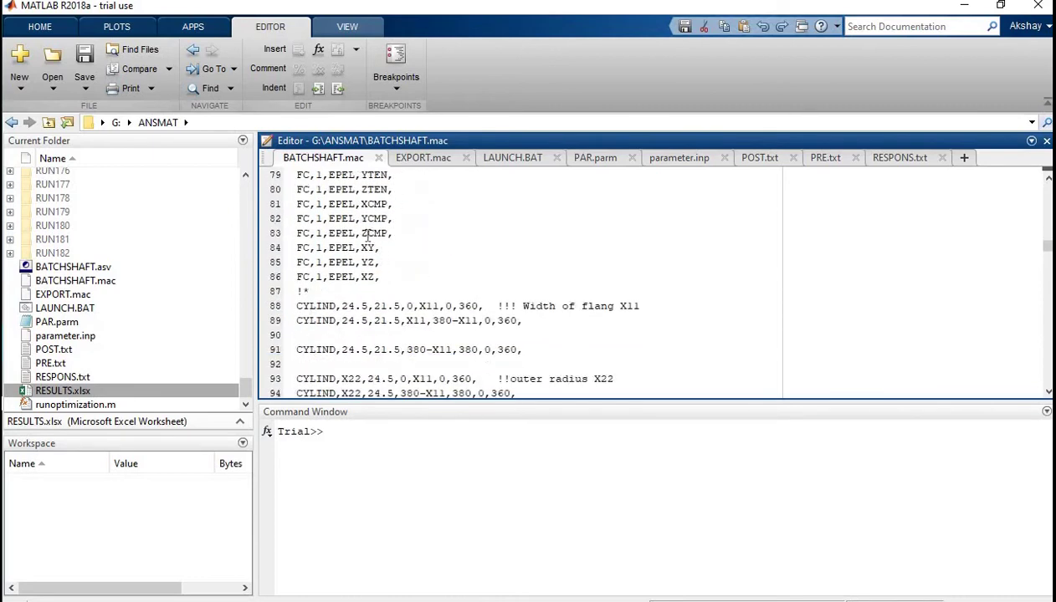
pyautogui.scroll(-8, 368, 237)
pyautogui.scroll(-5, 368, 237)
pyautogui.scroll(-5, 367, 237)
pyautogui.scroll(-18, 367, 237)
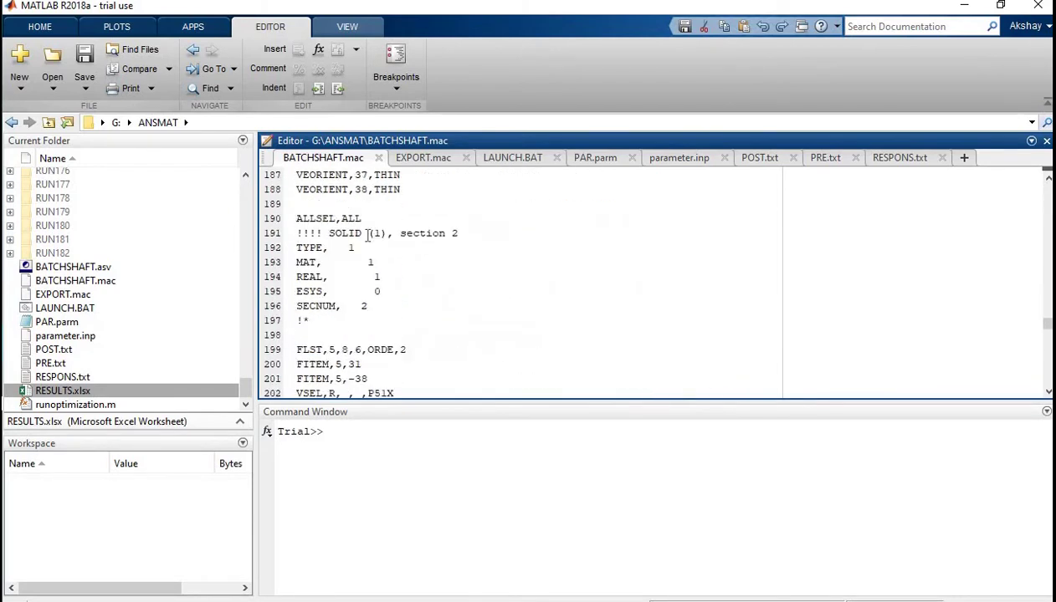
pyautogui.scroll(-7, 366, 237)
pyautogui.scroll(-6, 367, 237)
pyautogui.scroll(-8, 367, 237)
pyautogui.scroll(-1, 366, 236)
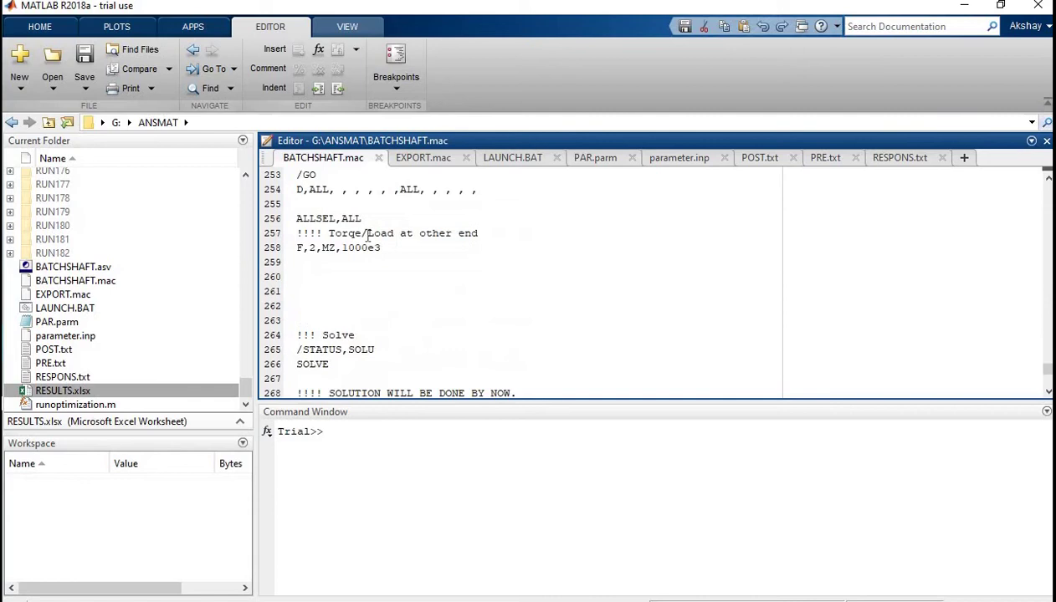
pyautogui.scroll(-3, 367, 237)
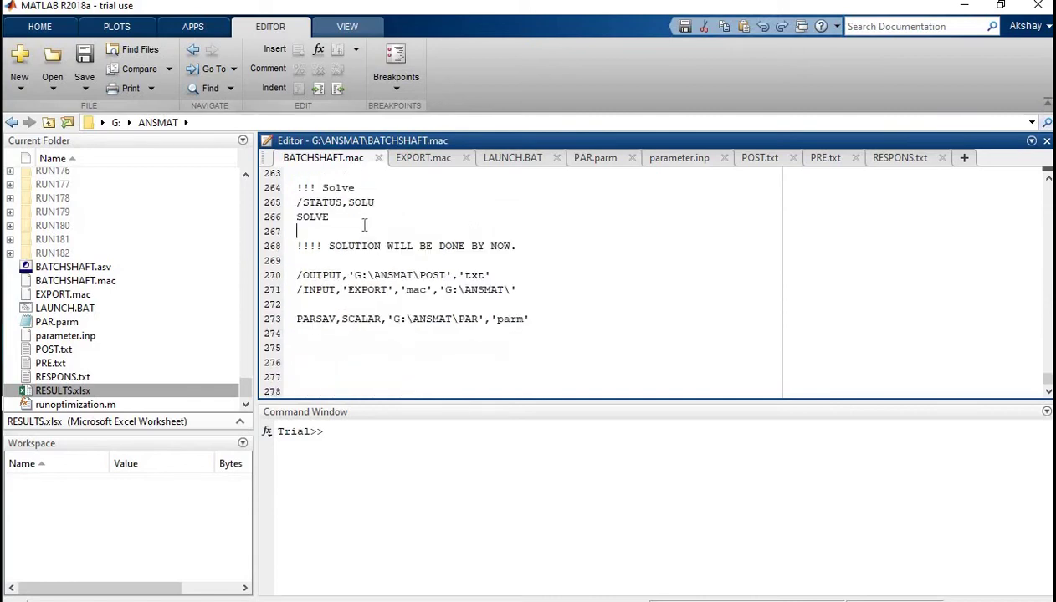
pyautogui.moveTo(335, 218); pyautogui.dragTo(296, 187)
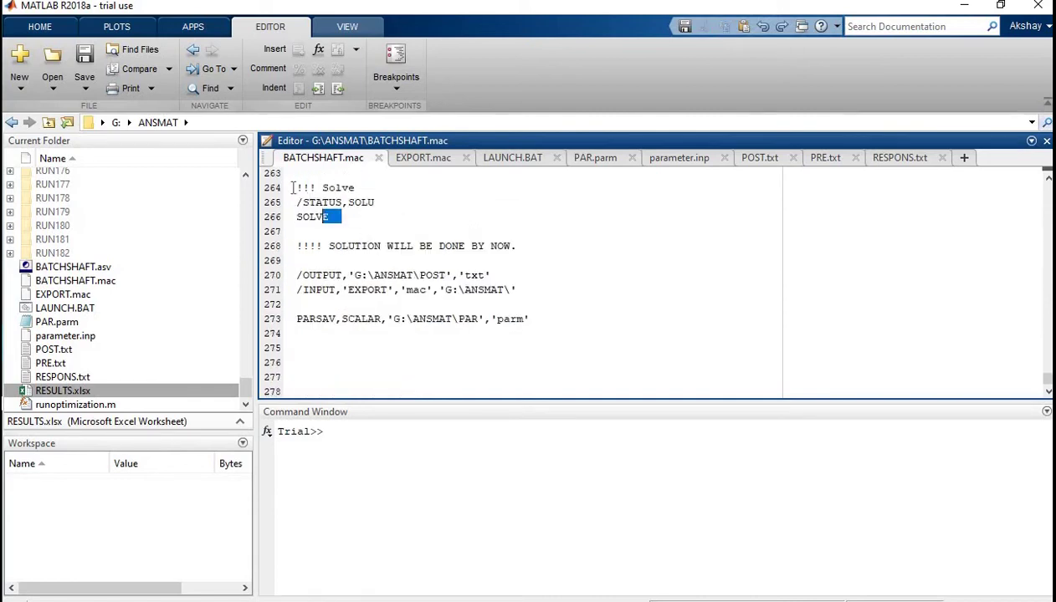
pyautogui.click(384, 221)
pyautogui.moveTo(296, 276); pyautogui.dragTo(498, 275)
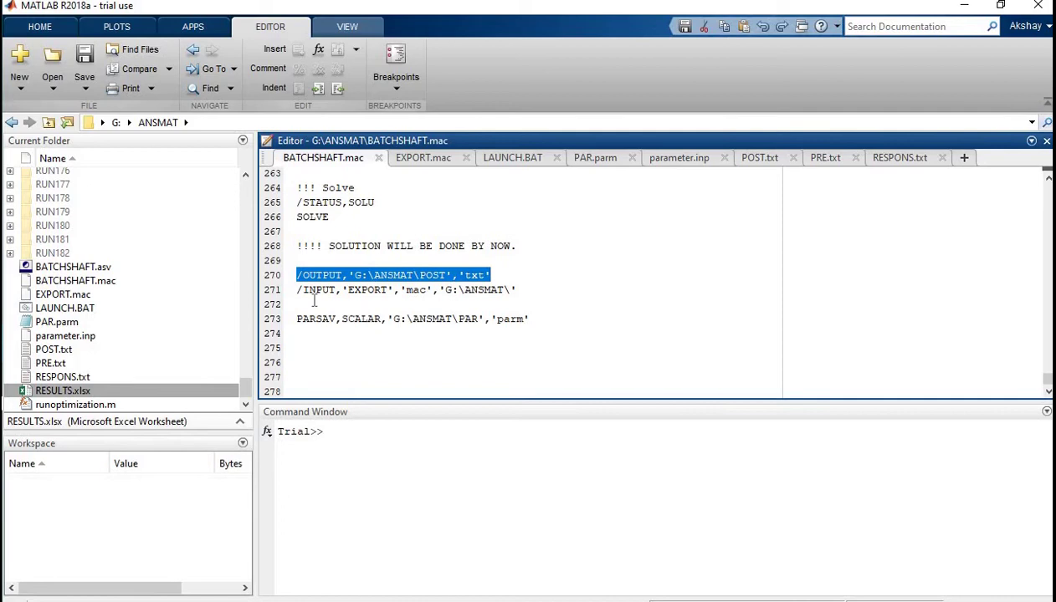
pyautogui.moveTo(298, 290); pyautogui.dragTo(383, 304)
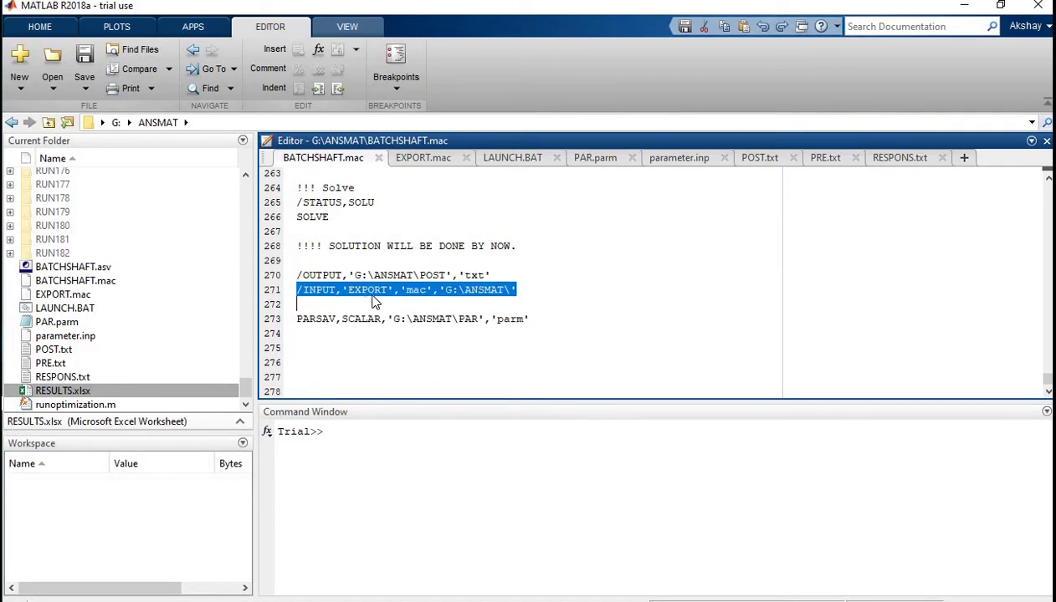
# Open EXPORT.mac and highlight the *GET arguments for O11 total mass and O33 on line 9
pyautogui.click(428, 159)
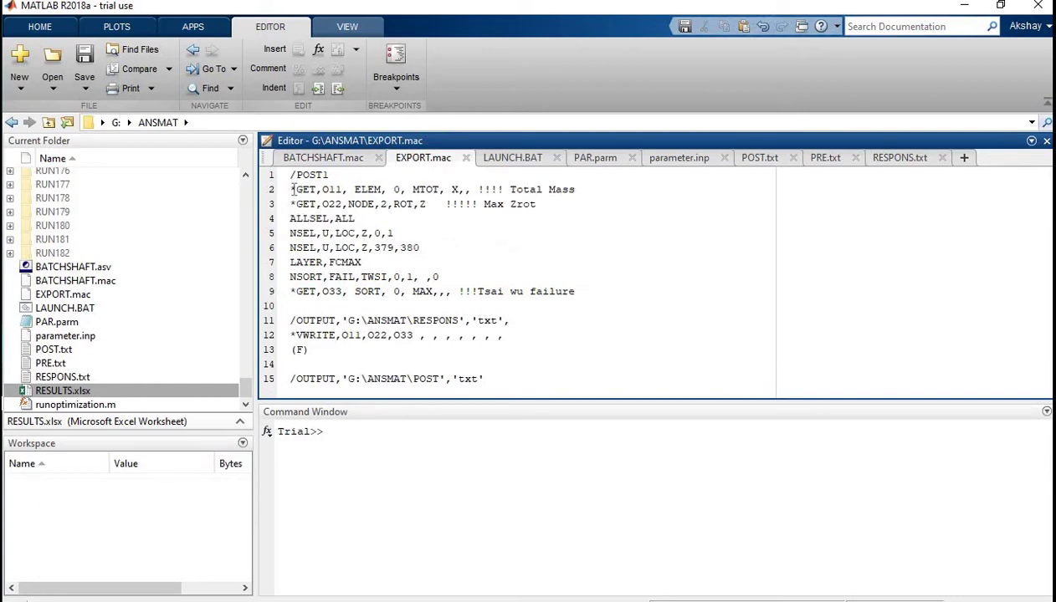
pyautogui.moveTo(292, 189); pyautogui.dragTo(324, 186)
pyautogui.click(324, 190)
pyautogui.doubleClick(368, 190)
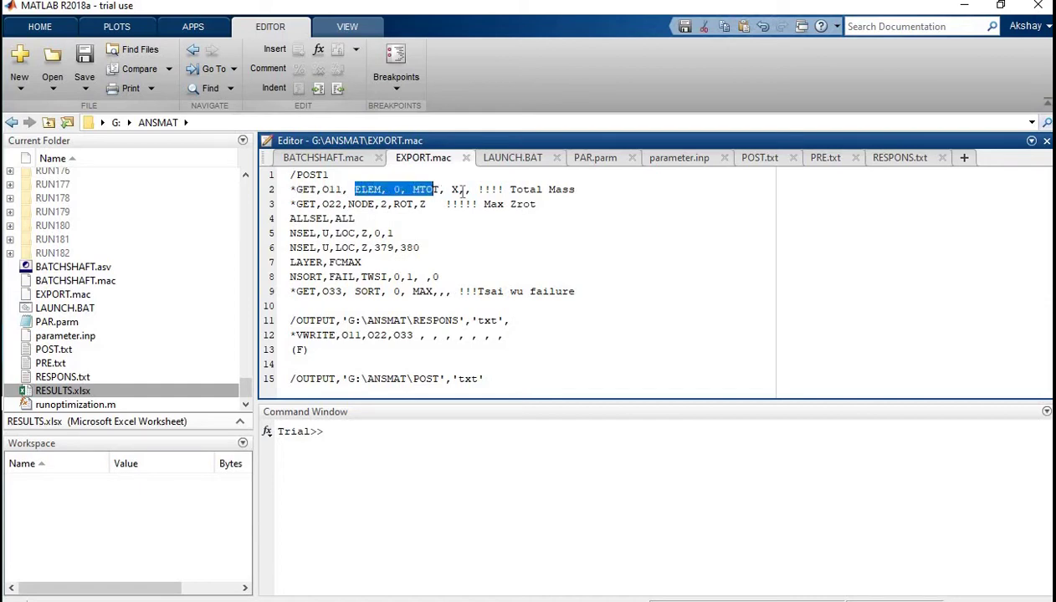
pyautogui.moveTo(416, 191); pyautogui.dragTo(470, 190)
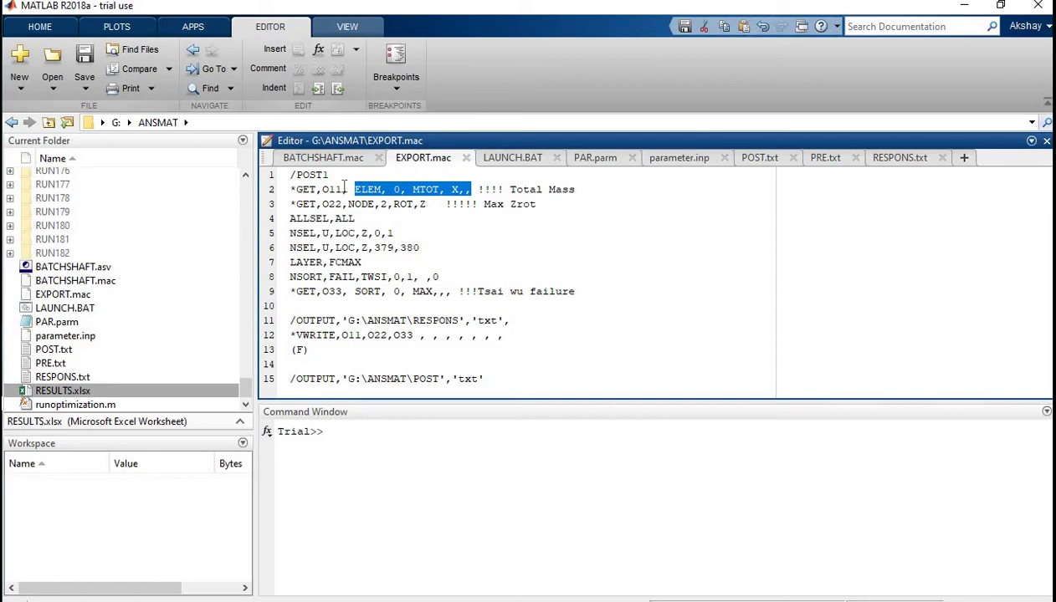
pyautogui.click(338, 189)
pyautogui.doubleClick(325, 190)
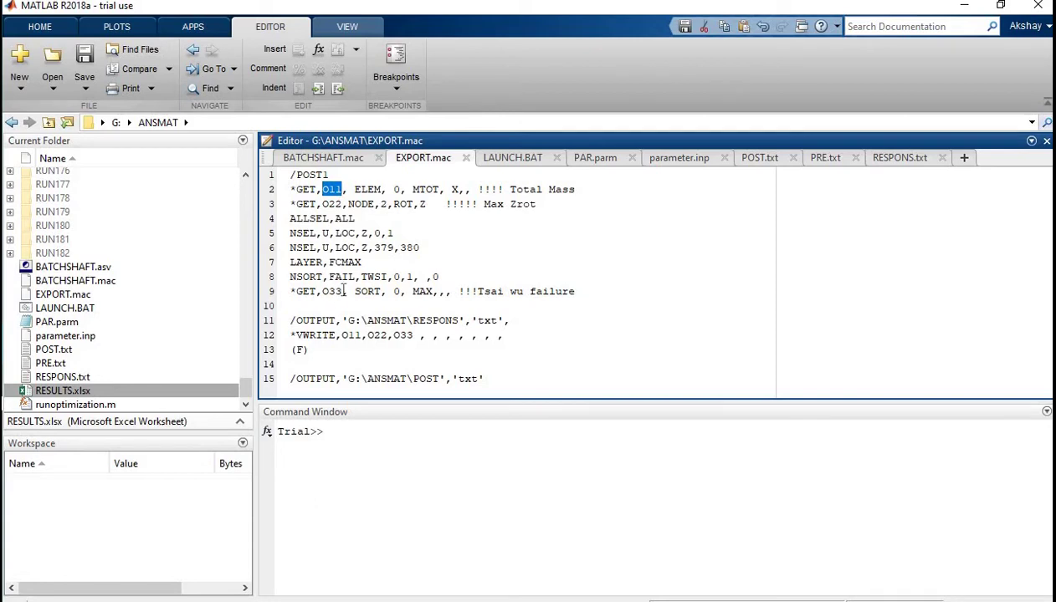
pyautogui.moveTo(343, 291); pyautogui.dragTo(328, 291)
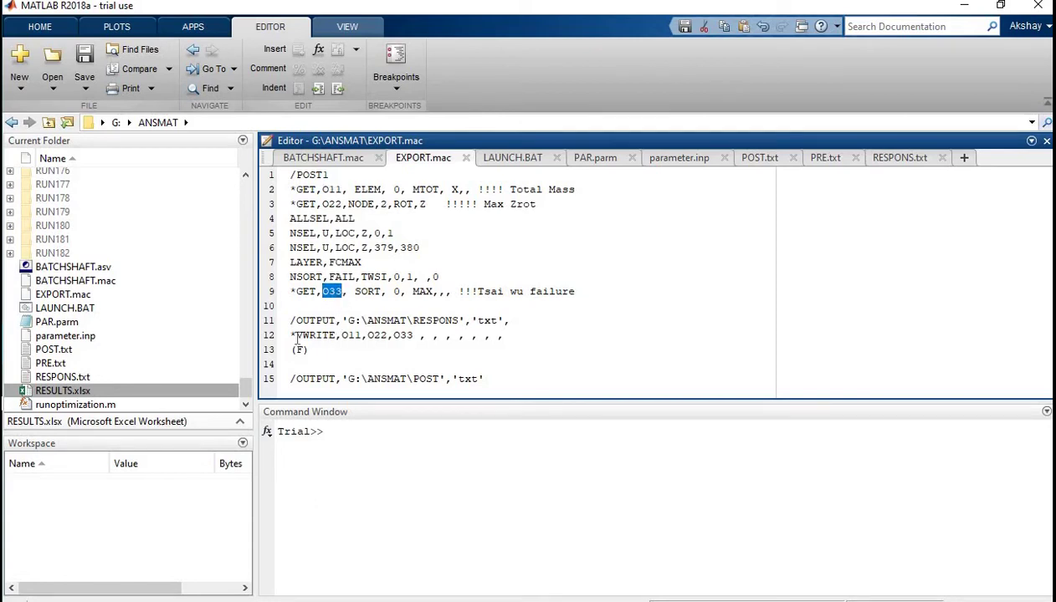
# Highlight the *VWRITE line, the RESPONS output path, the (F) format and O11 in EXPORT.mac
pyautogui.moveTo(292, 335); pyautogui.dragTo(337, 335)
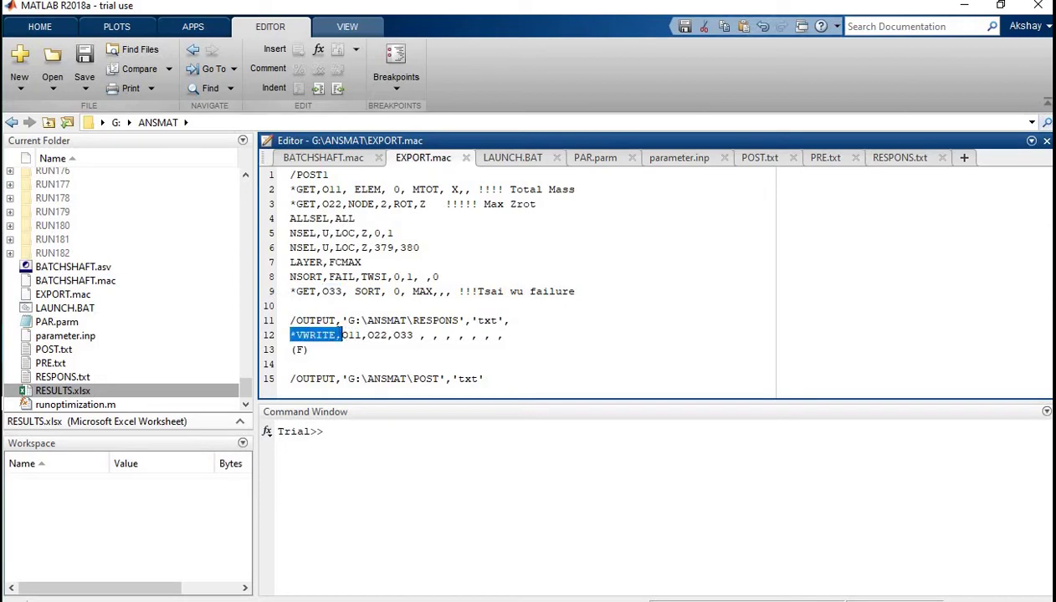
pyautogui.moveTo(302, 321); pyautogui.dragTo(505, 327)
pyautogui.click(517, 328)
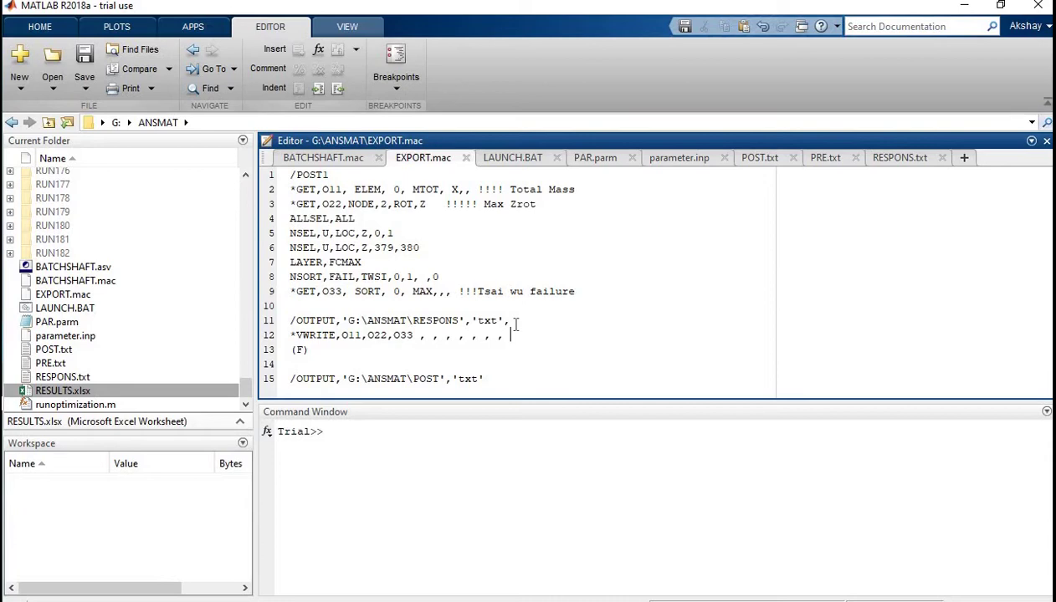
pyautogui.moveTo(317, 351); pyautogui.dragTo(290, 351)
pyautogui.click(317, 351)
pyautogui.doubleClick(361, 335)
# Add a comma after 'txt' in the RESPONS path on line 11 and review the closing /OUTPUT lines
pyautogui.moveTo(393, 320); pyautogui.dragTo(493, 321)
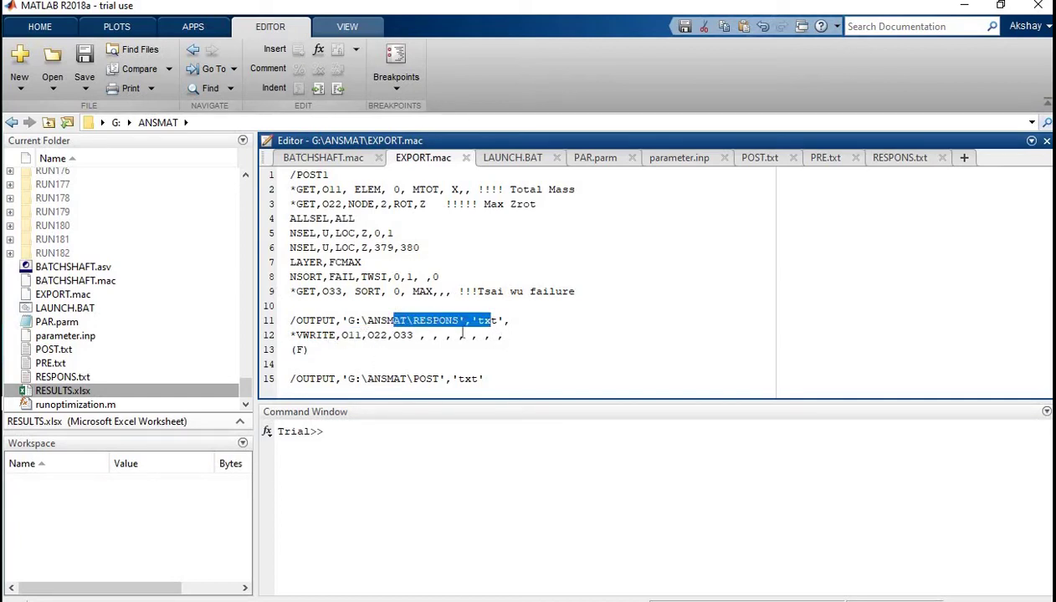
pyautogui.moveTo(342, 321); pyautogui.dragTo(504, 321)
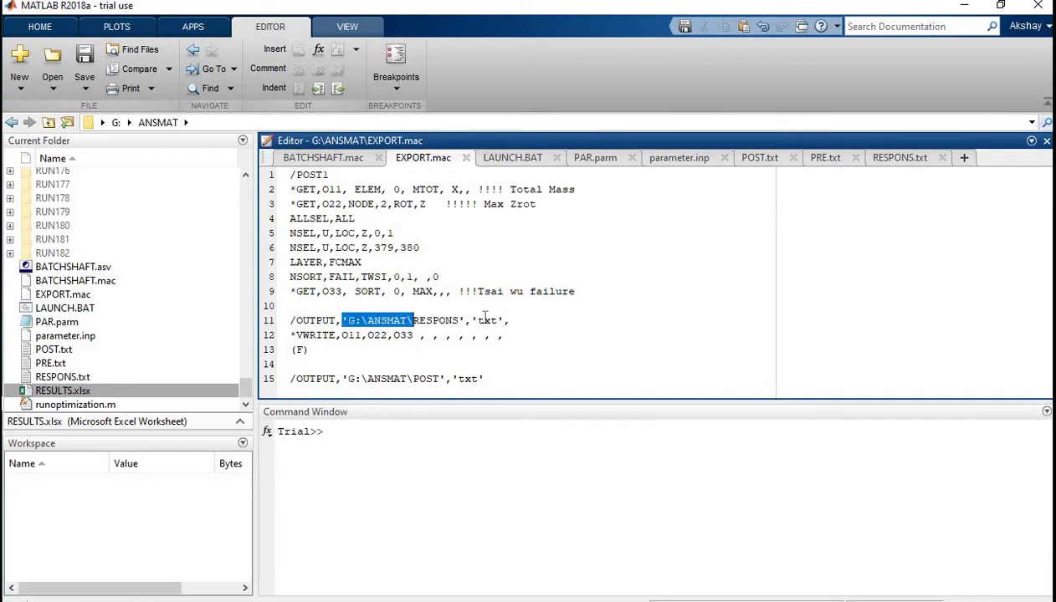
pyautogui.click(506, 321)
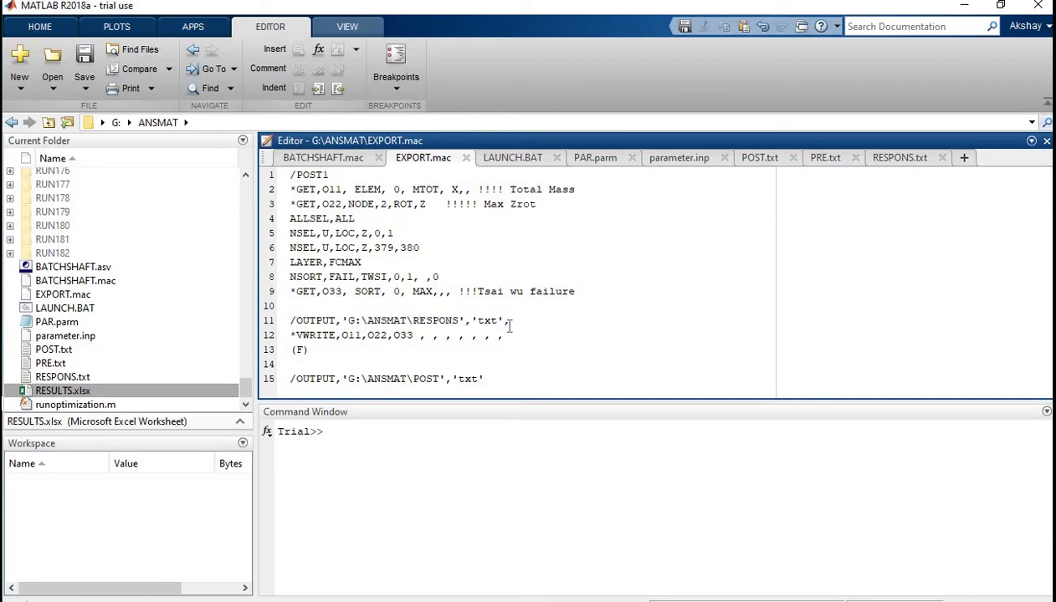
pyautogui.write(',')
pyautogui.moveTo(323, 365); pyautogui.dragTo(478, 379)
pyautogui.moveTo(328, 365); pyautogui.dragTo(505, 378)
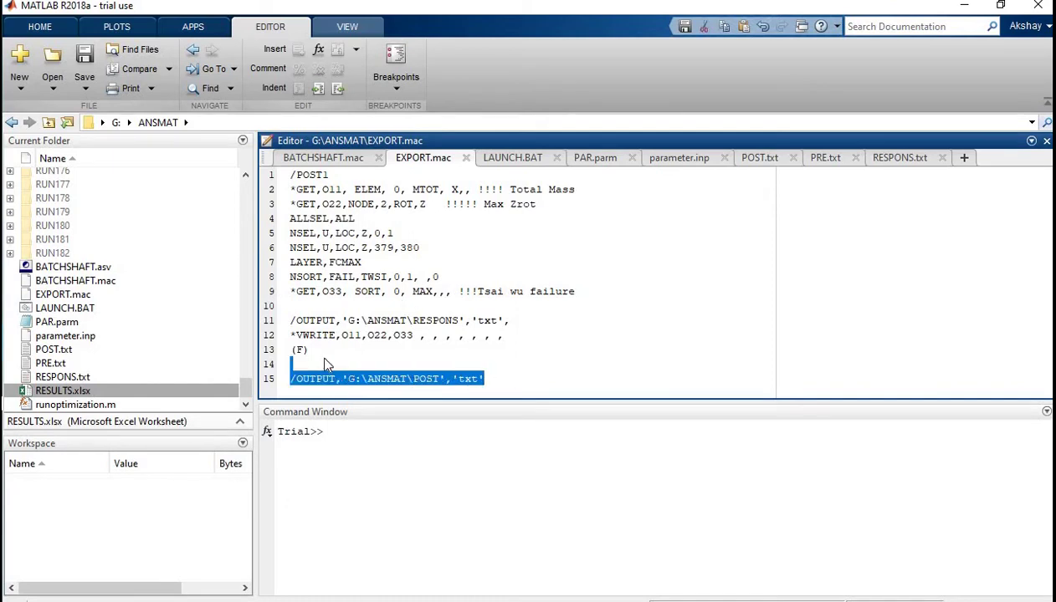
pyautogui.click(320, 362)
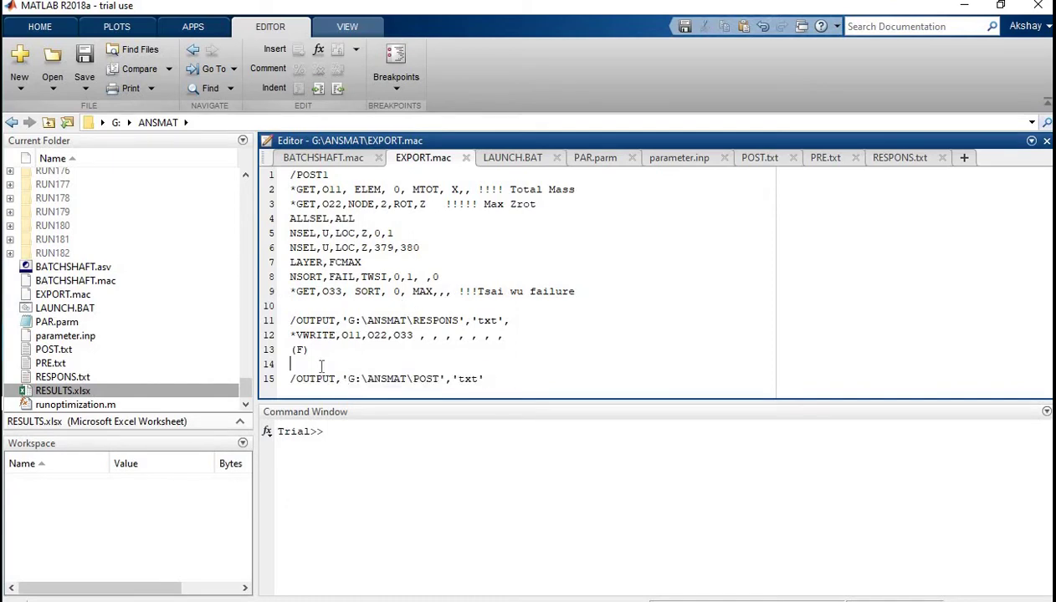
pyautogui.click(312, 159)
# Mark the PARSAV SCALAR command that saves parameters to PAR.parm
pyautogui.click(380, 306)
pyautogui.moveTo(470, 323); pyautogui.dragTo(530, 323)
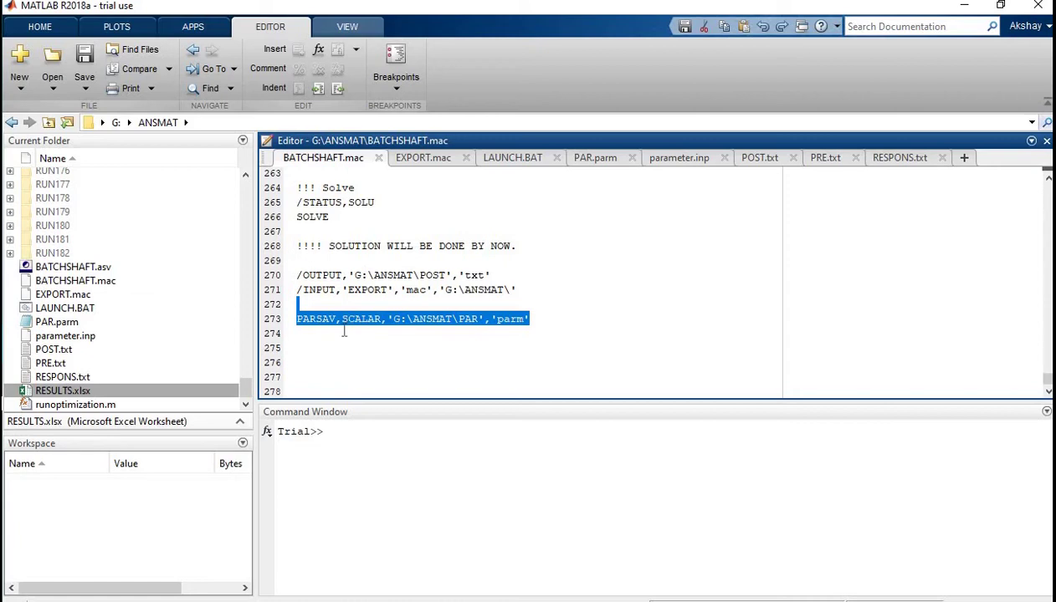
pyautogui.moveTo(343, 323); pyautogui.dragTo(383, 327)
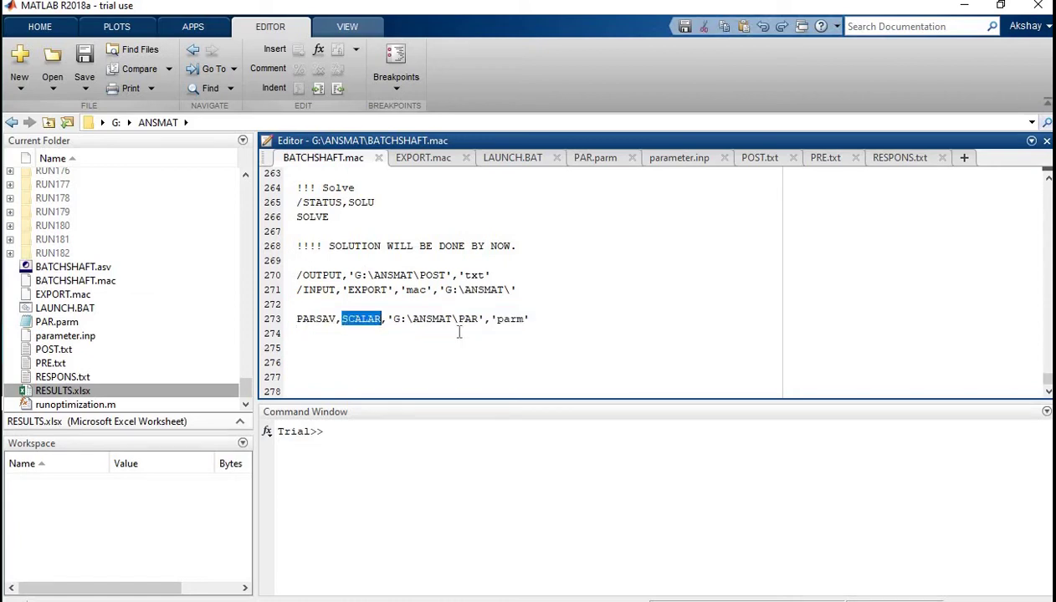
# Review the saved parameter values in PAR.parm, then mark BATCHSHAFT.mac's /OUTPUT line 270
pyautogui.click(595, 158)
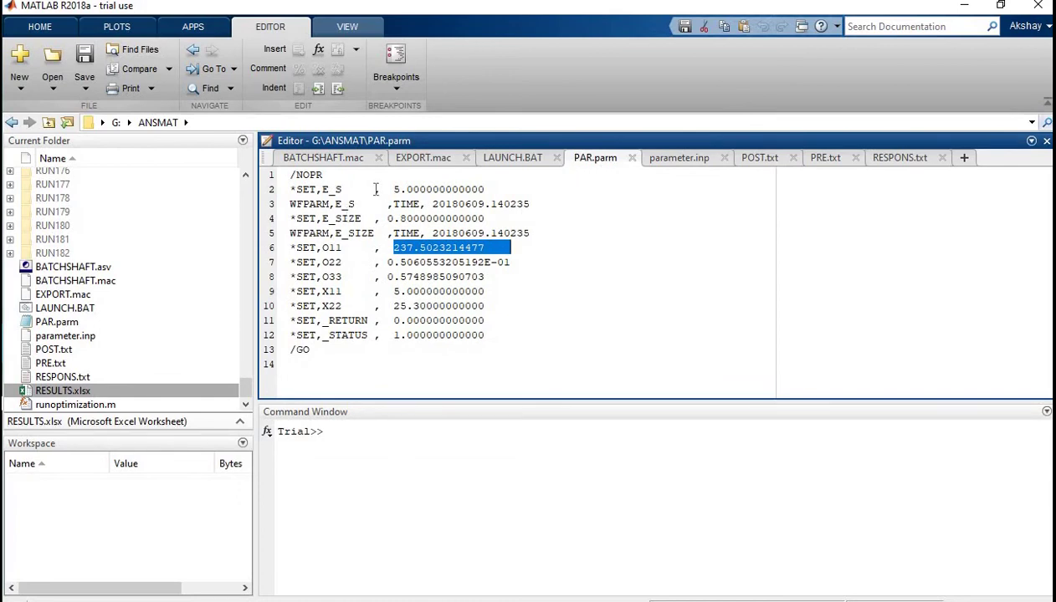
pyautogui.moveTo(374, 189); pyautogui.dragTo(495, 340)
pyautogui.click(545, 323)
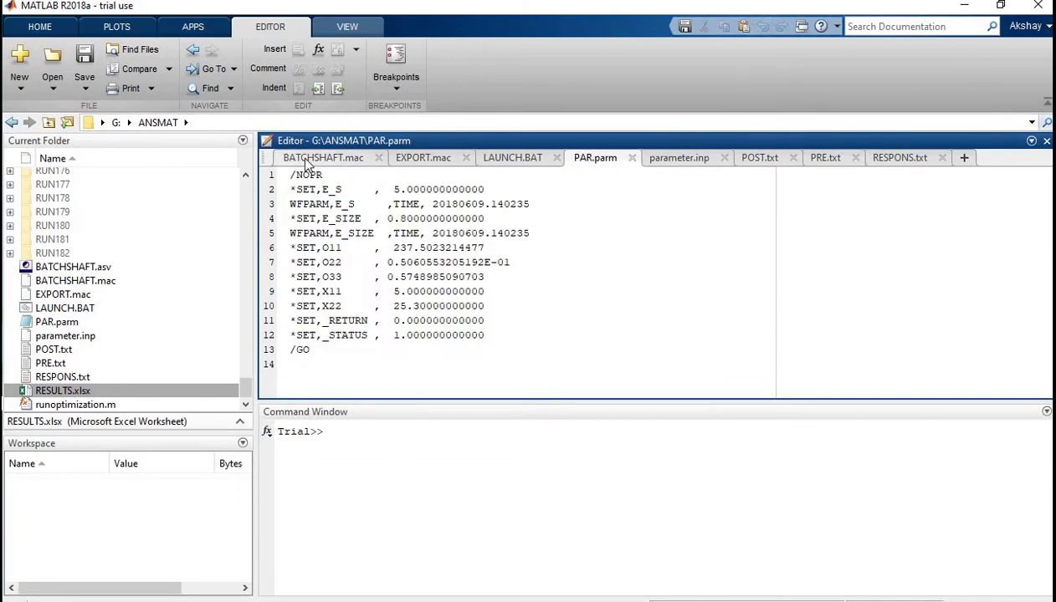
pyautogui.click(318, 158)
pyautogui.moveTo(338, 289)
pyautogui.mouseDown()
pyautogui.moveTo(295, 289)
pyautogui.moveTo(294, 275)
pyautogui.mouseUp()
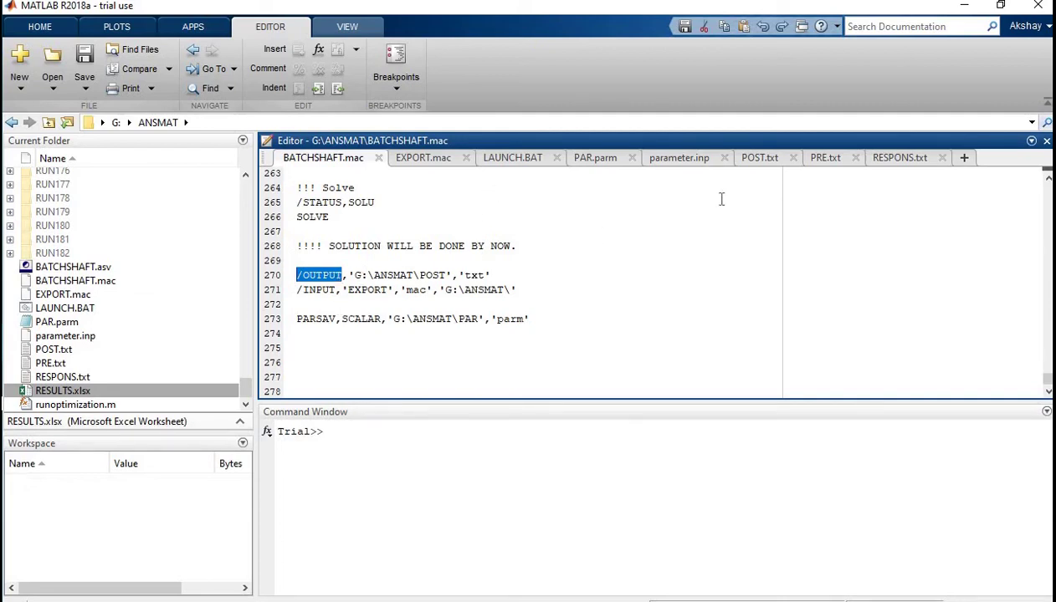
# In LAUNCH.BAT, mark the ANSYS171.exe path, the -i flag and the PRE.txt output name
pyautogui.click(823, 159)
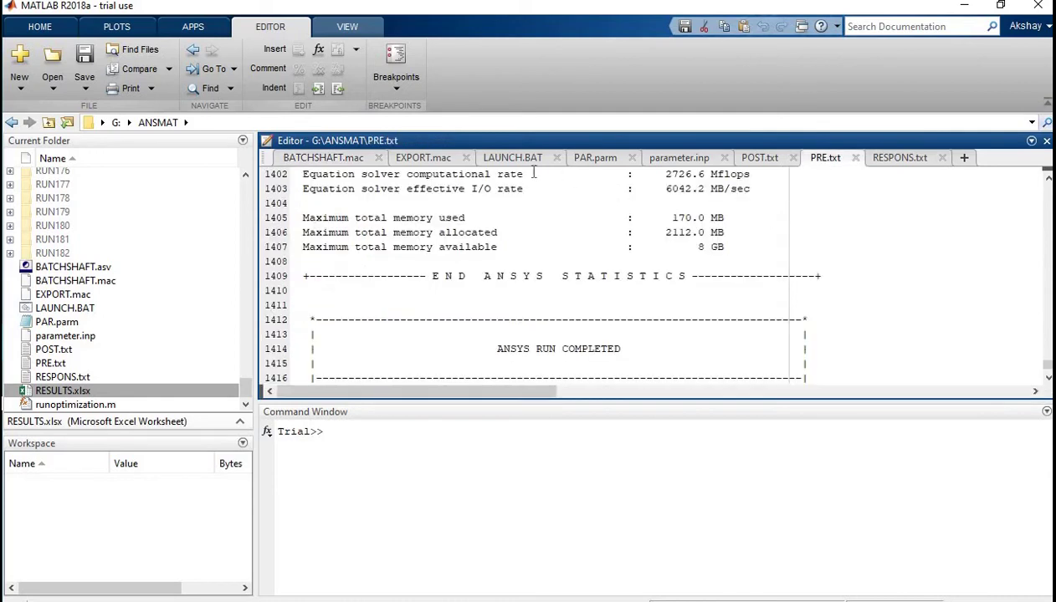
pyautogui.click(521, 159)
pyautogui.click(539, 175)
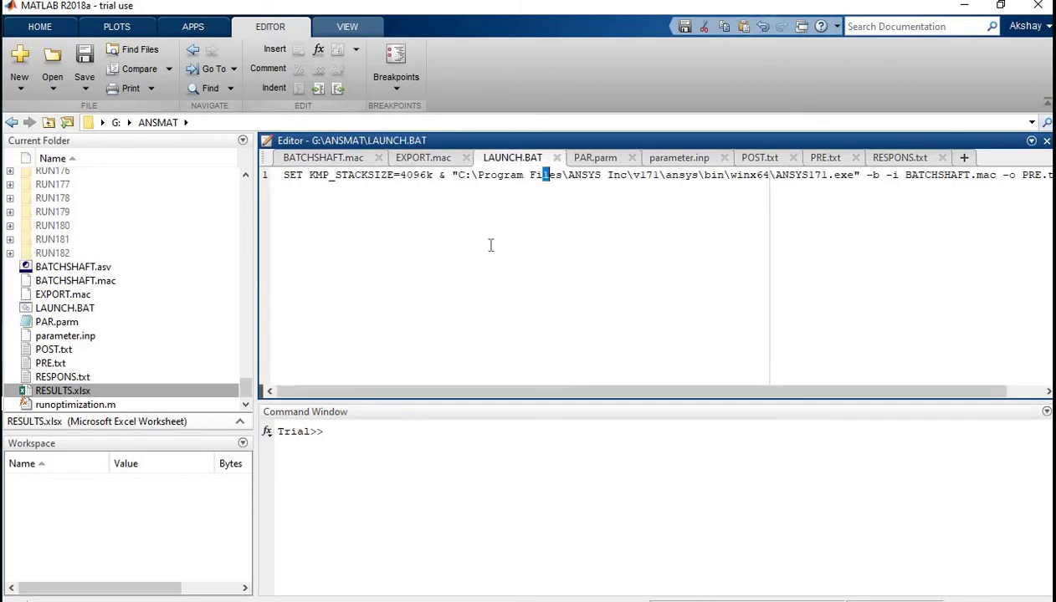
pyautogui.hscroll(1, 747, 399)
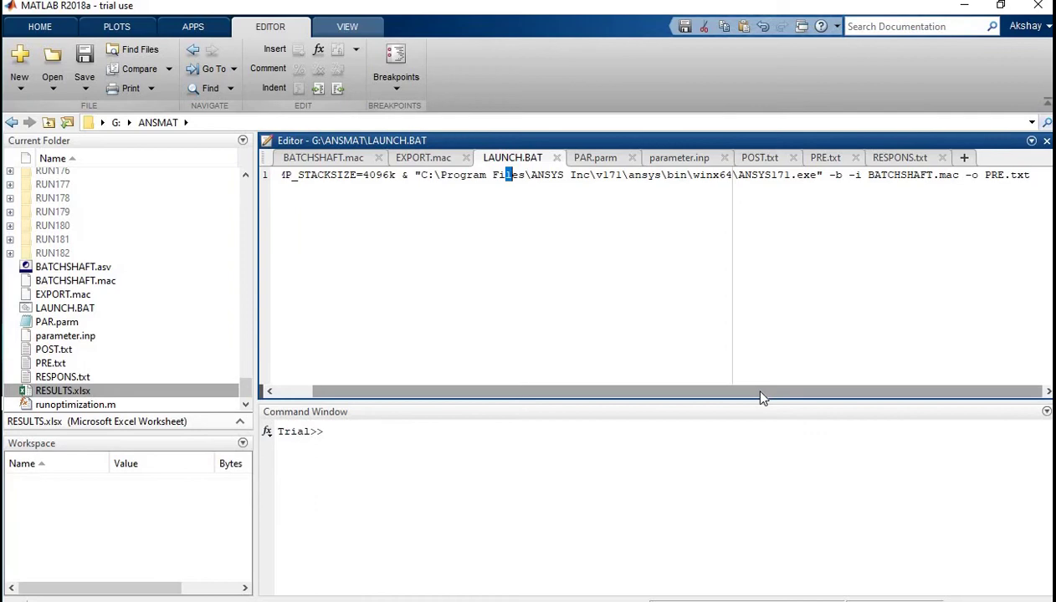
pyautogui.moveTo(421, 175); pyautogui.dragTo(817, 184)
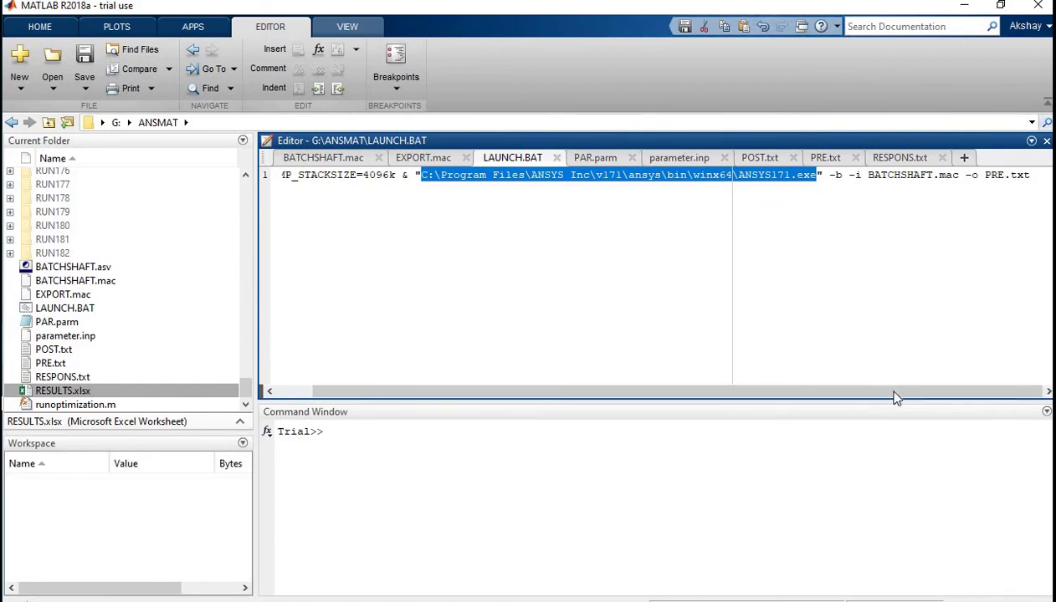
pyautogui.moveTo(854, 175); pyautogui.dragTo(950, 177)
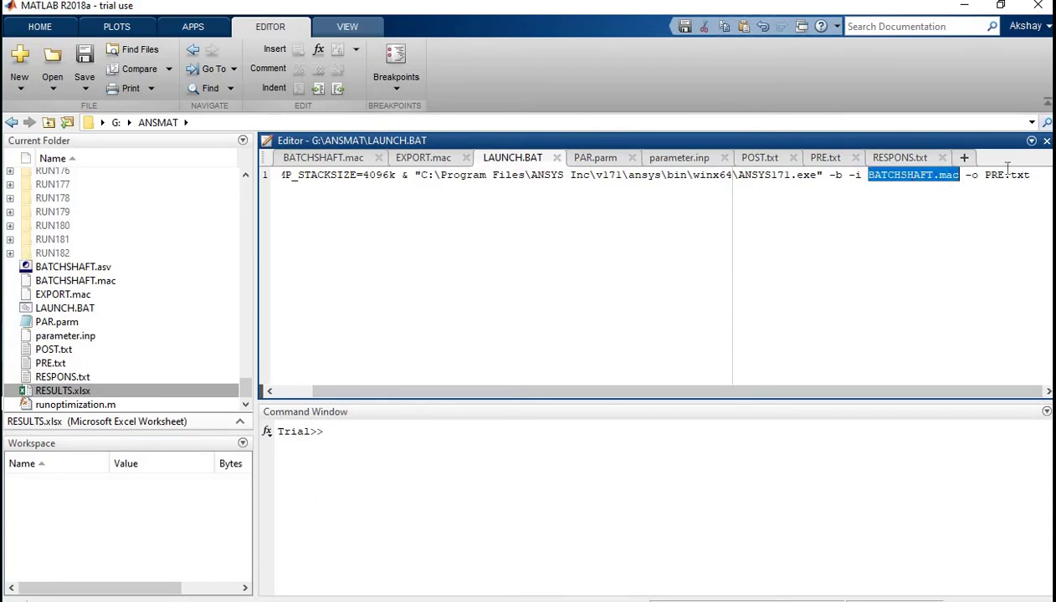
pyautogui.moveTo(985, 176); pyautogui.dragTo(1033, 176)
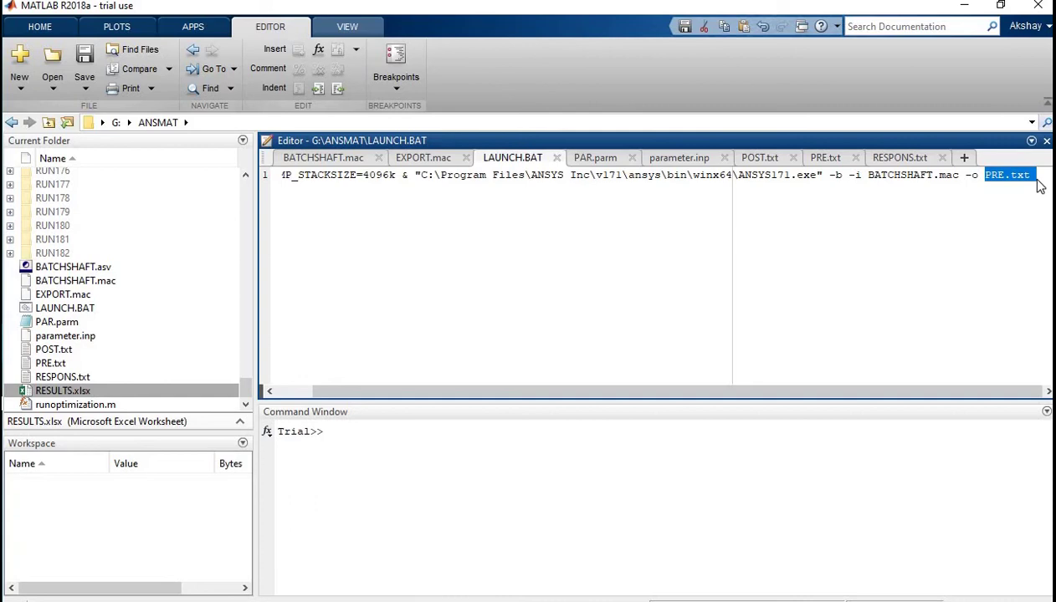
# Scroll through the PRE.txt statistics and solve sections, then bring up POST.txt
pyautogui.click(825, 158)
pyautogui.scroll(7, 694, 253)
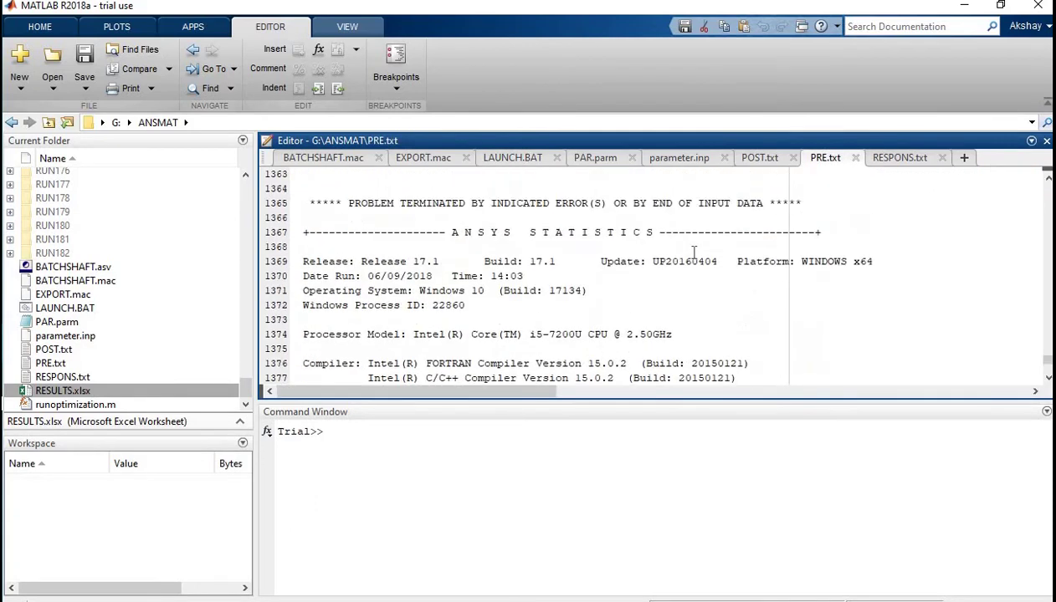
pyautogui.scroll(2, 487, 255)
pyautogui.scroll(-2, 488, 256)
pyautogui.scroll(-2, 488, 255)
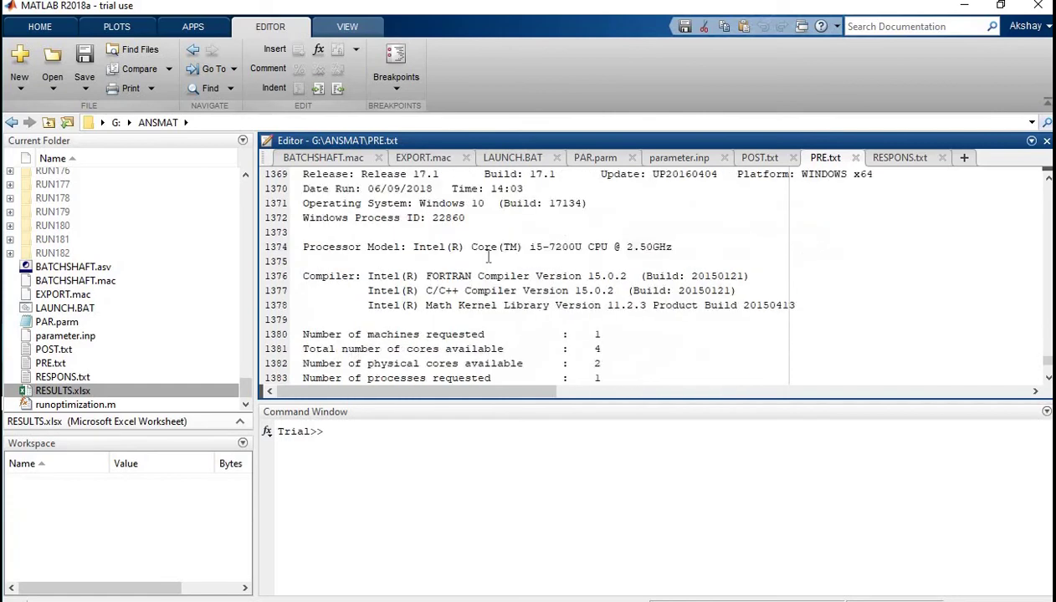
pyautogui.scroll(1, 488, 243)
pyautogui.scroll(-3, 488, 217)
pyautogui.scroll(3, 488, 201)
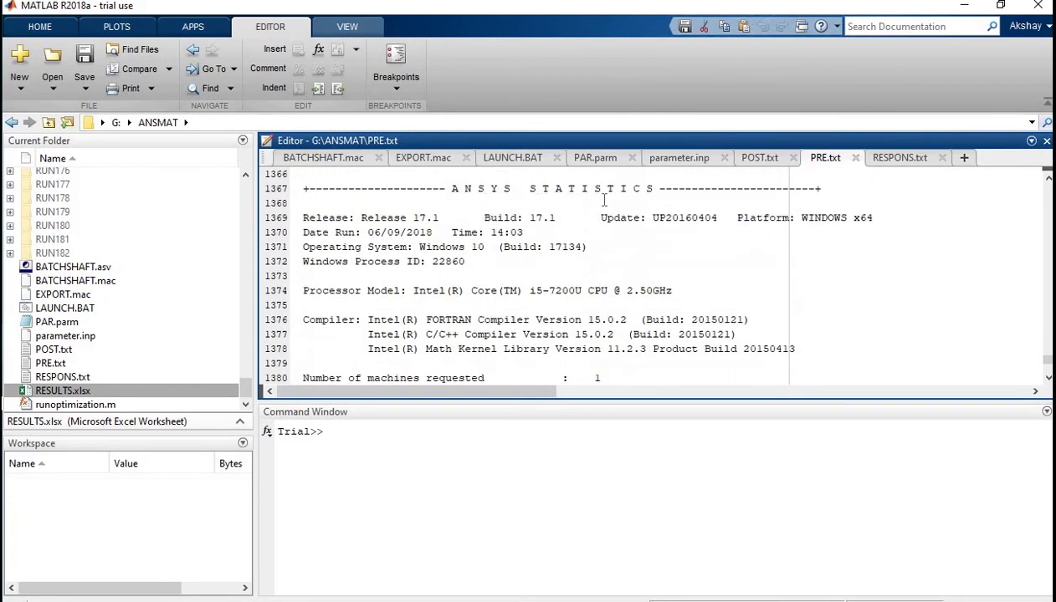
pyautogui.scroll(-1, 603, 199)
pyautogui.scroll(-6, 592, 245)
pyautogui.scroll(-6, 591, 245)
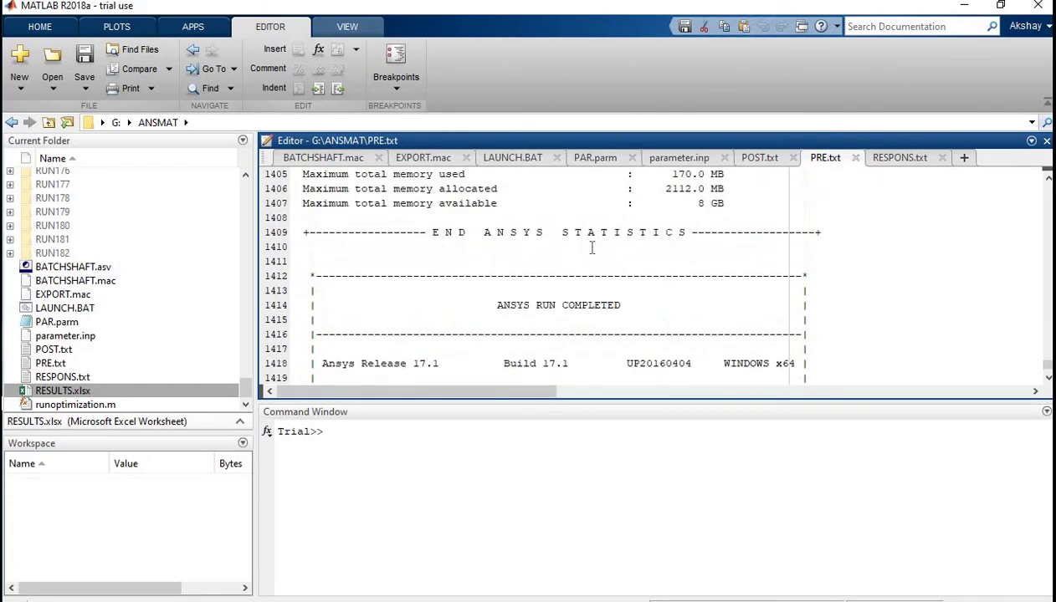
pyautogui.scroll(-4, 567, 285)
pyautogui.scroll(14, 568, 284)
pyautogui.scroll(8, 569, 286)
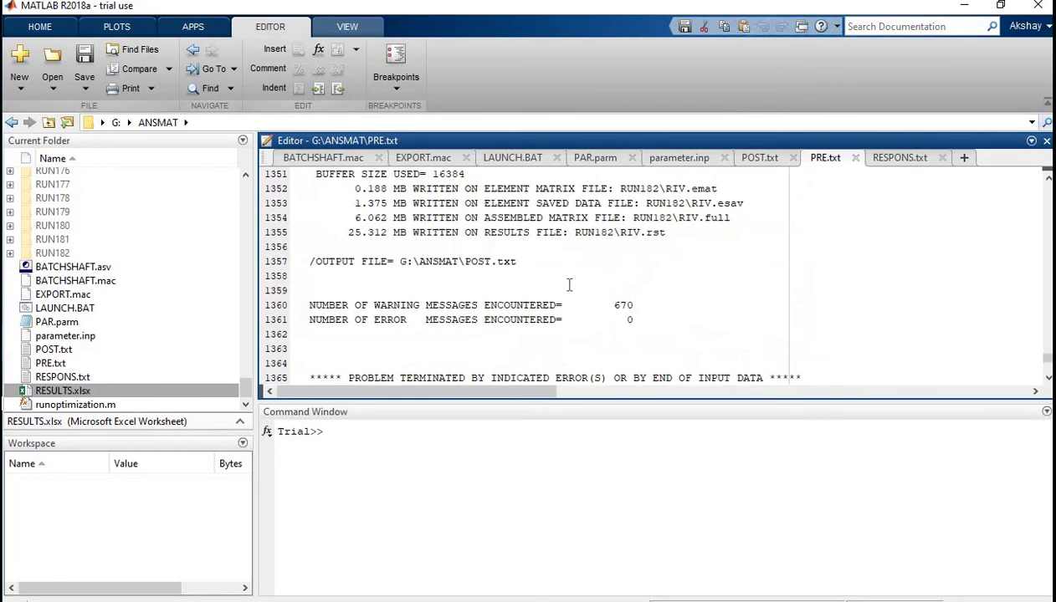
pyautogui.scroll(17, 569, 285)
pyautogui.scroll(15, 569, 285)
pyautogui.scroll(5, 569, 285)
pyautogui.scroll(6, 569, 286)
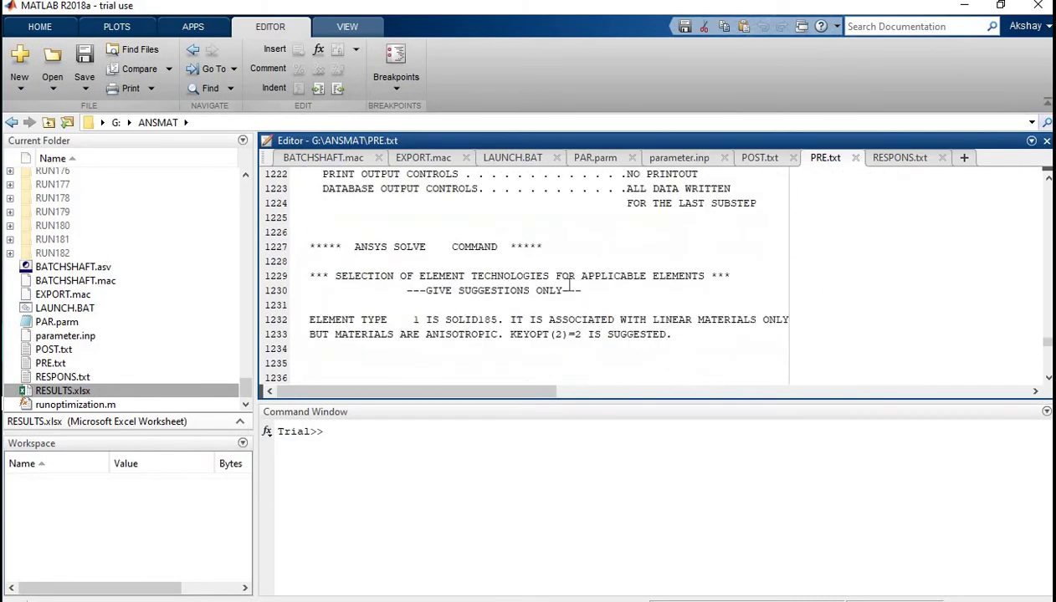
pyautogui.scroll(9, 569, 285)
pyautogui.scroll(6, 569, 286)
pyautogui.scroll(4, 569, 286)
pyautogui.scroll(1, 569, 285)
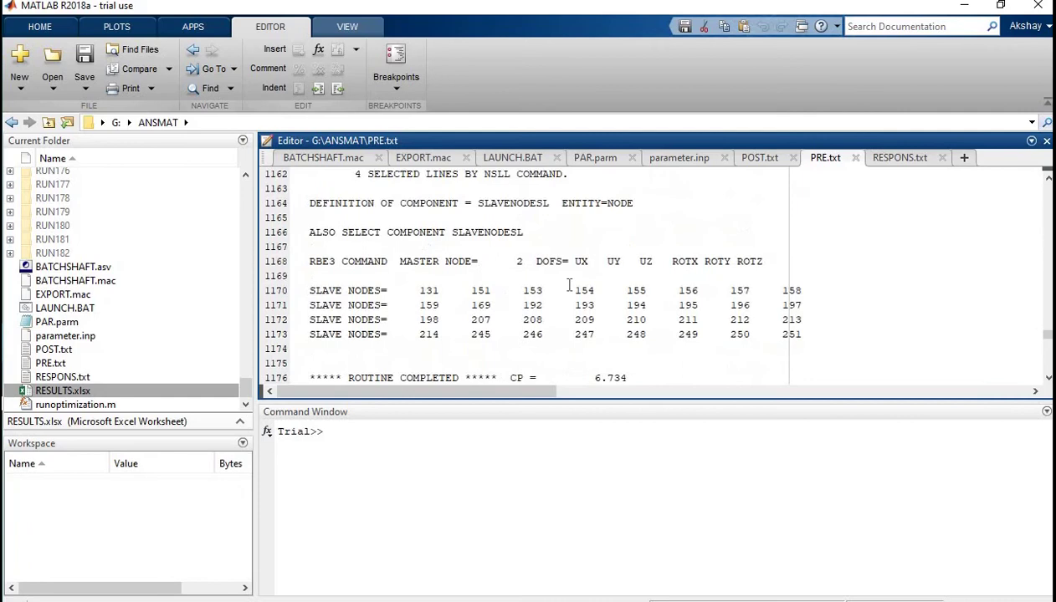
pyautogui.scroll(7, 569, 285)
pyautogui.hotkey('ctrl', 'pageup')
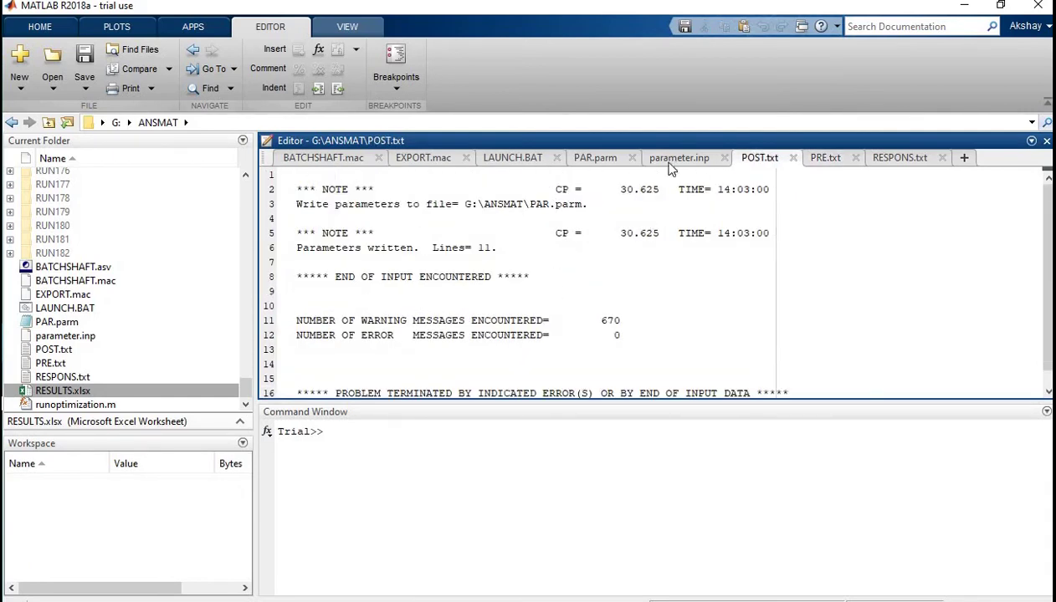
# In LAUNCH.BAT, mark KMP_STACKSIZE, its 4096k value, then the whole SET statement
pyautogui.click(524, 165)
pyautogui.moveTo(396, 393)
pyautogui.mouseDown()
pyautogui.moveTo(307, 190)
pyautogui.moveTo(333, 178)
pyautogui.mouseUp()
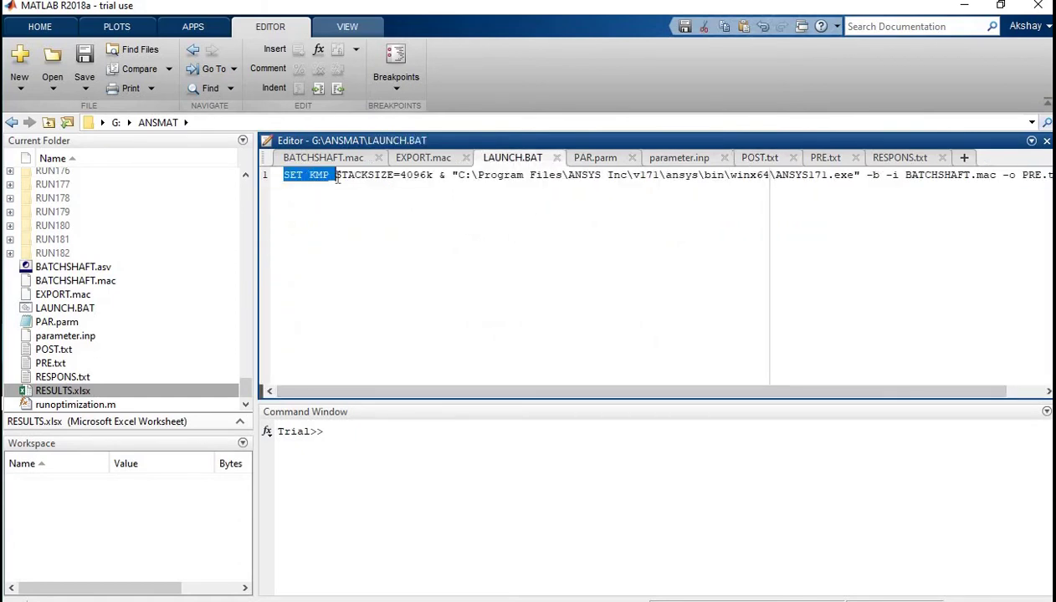
pyautogui.click(335, 177)
pyautogui.doubleClick(393, 177)
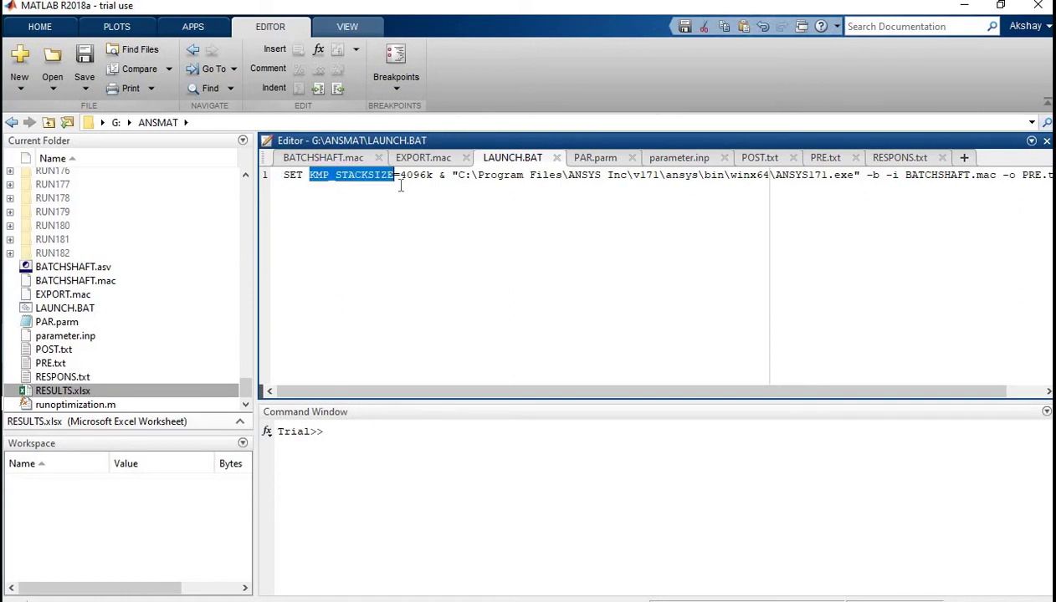
pyautogui.moveTo(400, 175)
pyautogui.mouseDown()
pyautogui.moveTo(442, 176)
pyautogui.moveTo(434, 186)
pyautogui.mouseUp()
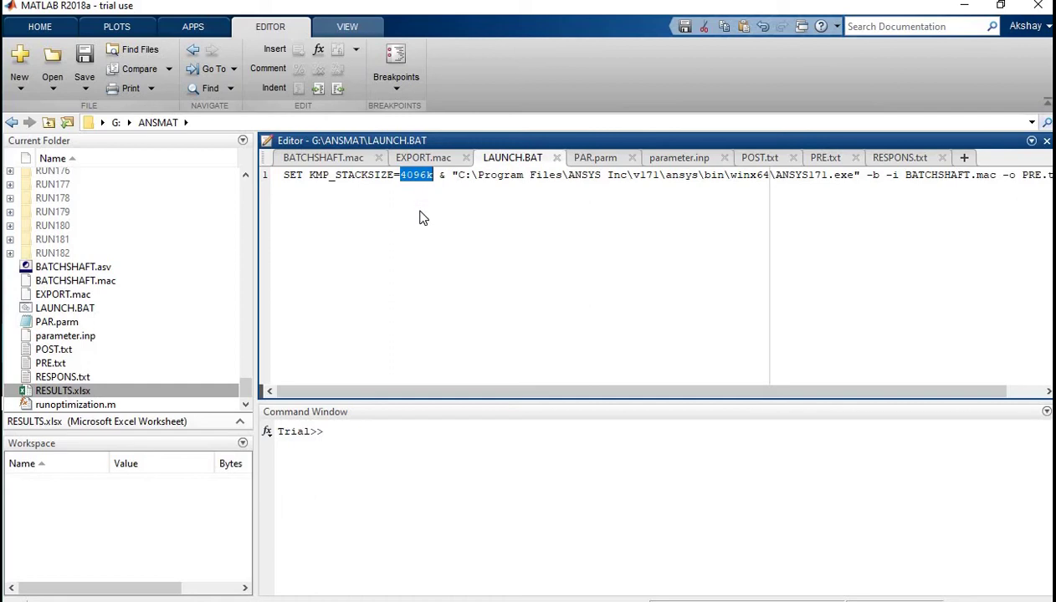
pyautogui.click(451, 178)
pyautogui.moveTo(284, 178); pyautogui.dragTo(433, 179)
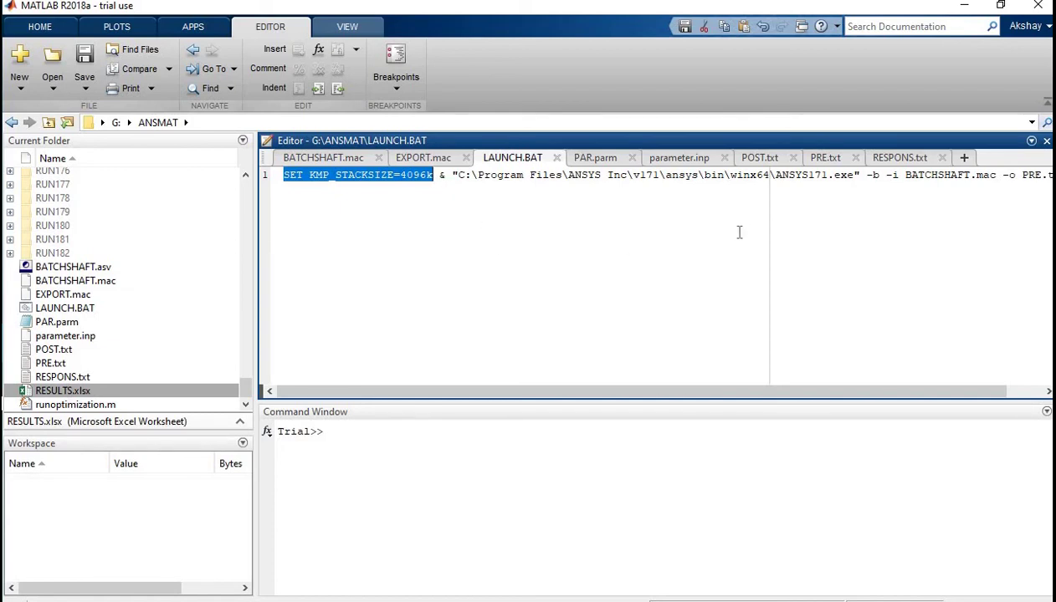
pyautogui.click(326, 206)
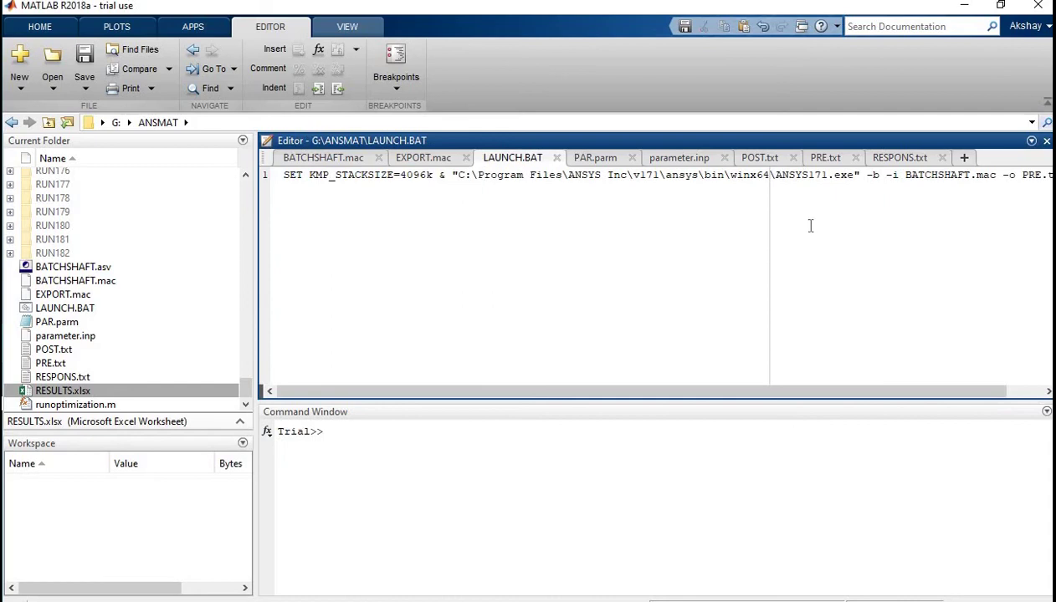
# Recall dos('LAUNCH.BAT'); in the Command Window from the command history
pyautogui.click(489, 440)
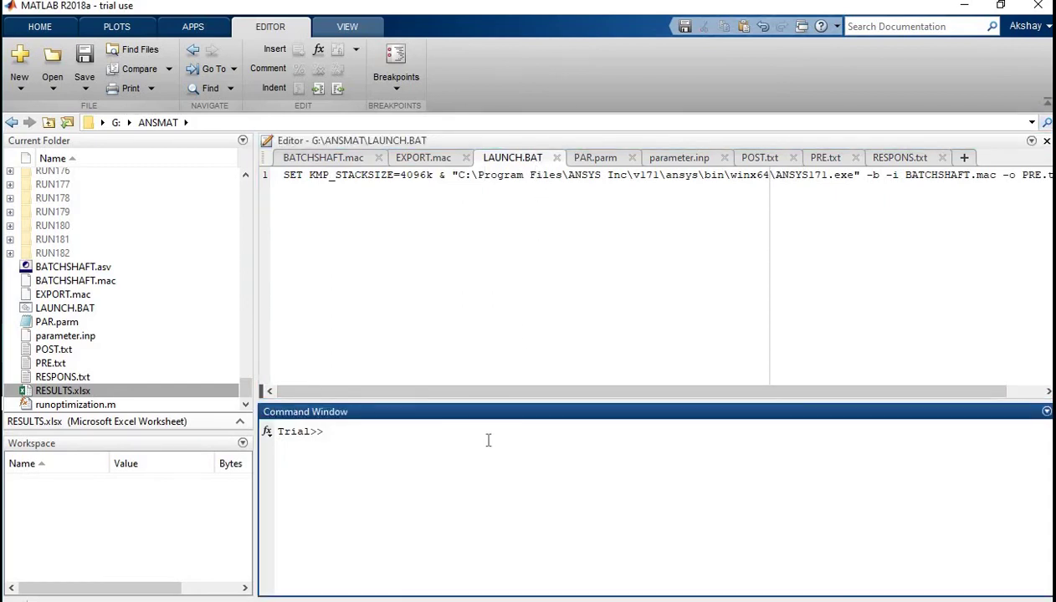
pyautogui.write('dos(')
pyautogui.press('Up')
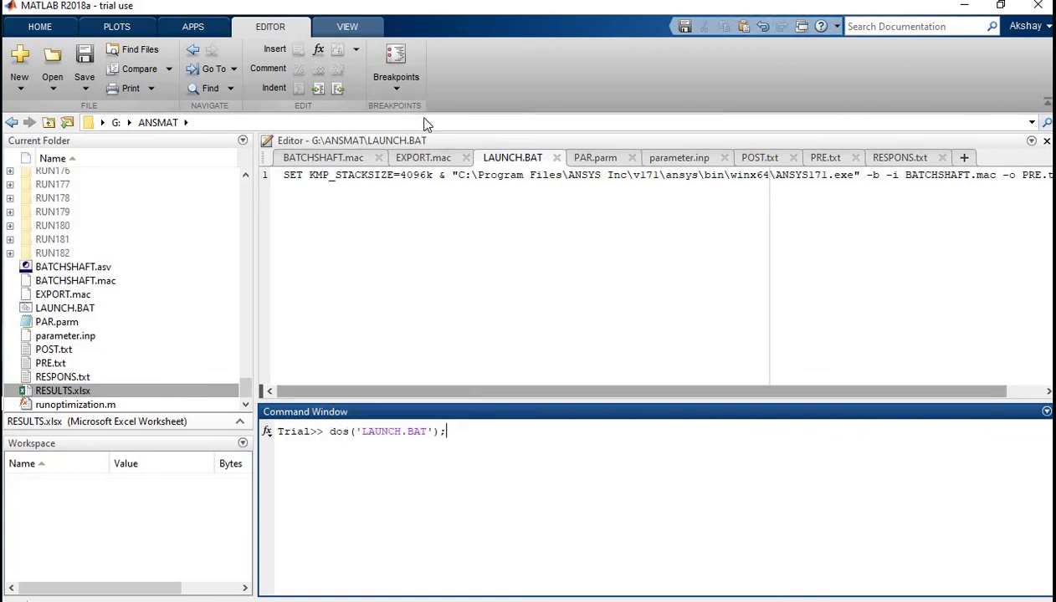
# Scroll BATCHSHAFT.mac up to its constraint and torque lines
pyautogui.click(313, 157)
pyautogui.scroll(4, 328, 236)
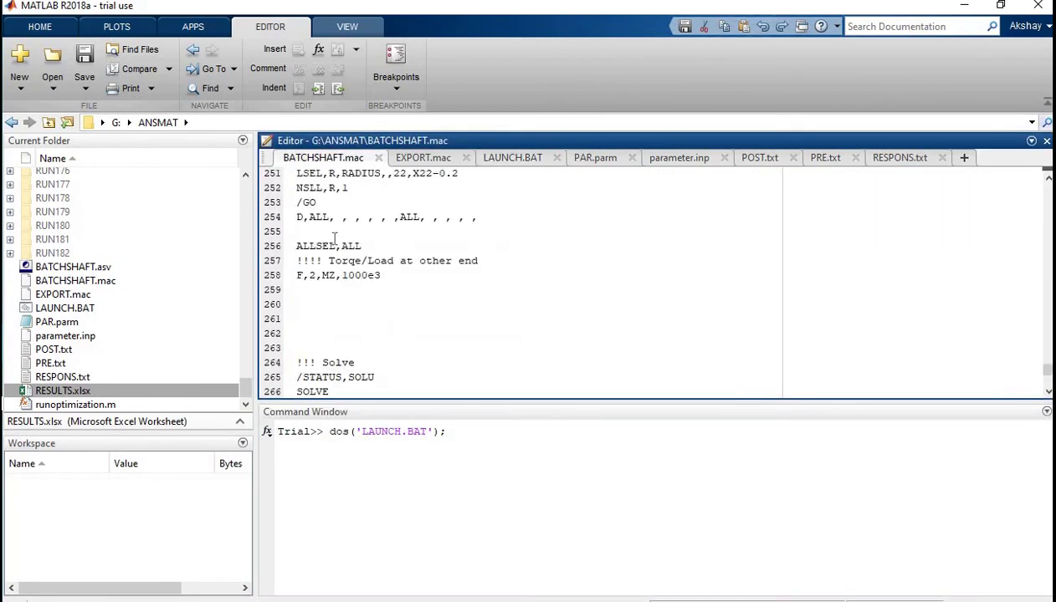
pyautogui.scroll(1, 320, 250)
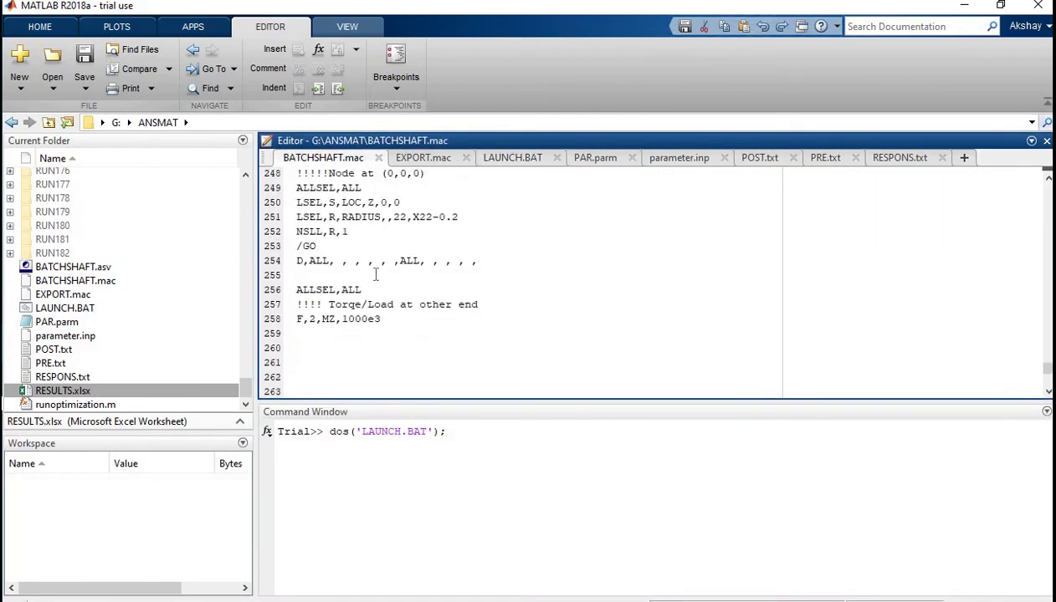